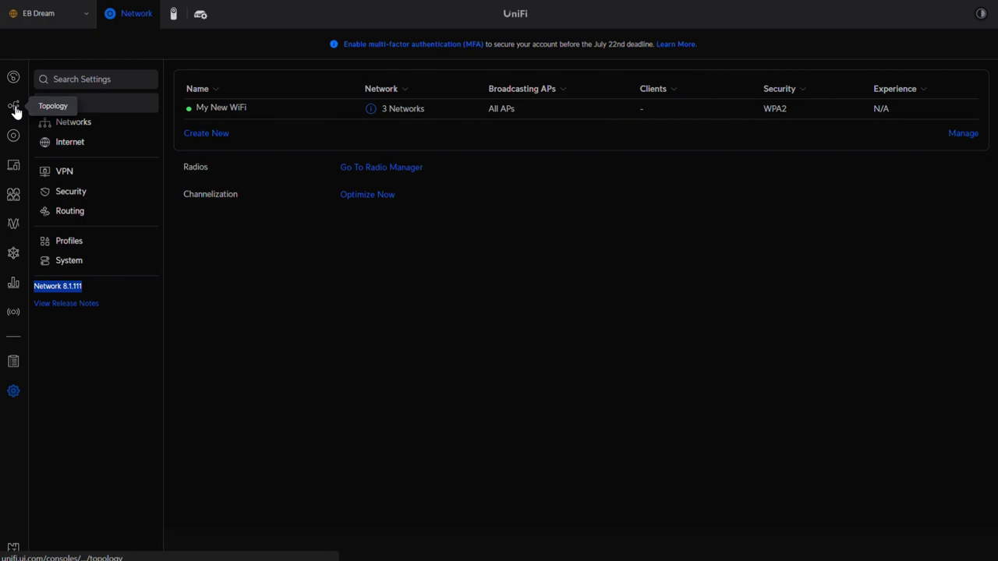
# Open the network topology and examine how the gateway, switch and connected devices are linked.
pyautogui.click(16, 111)
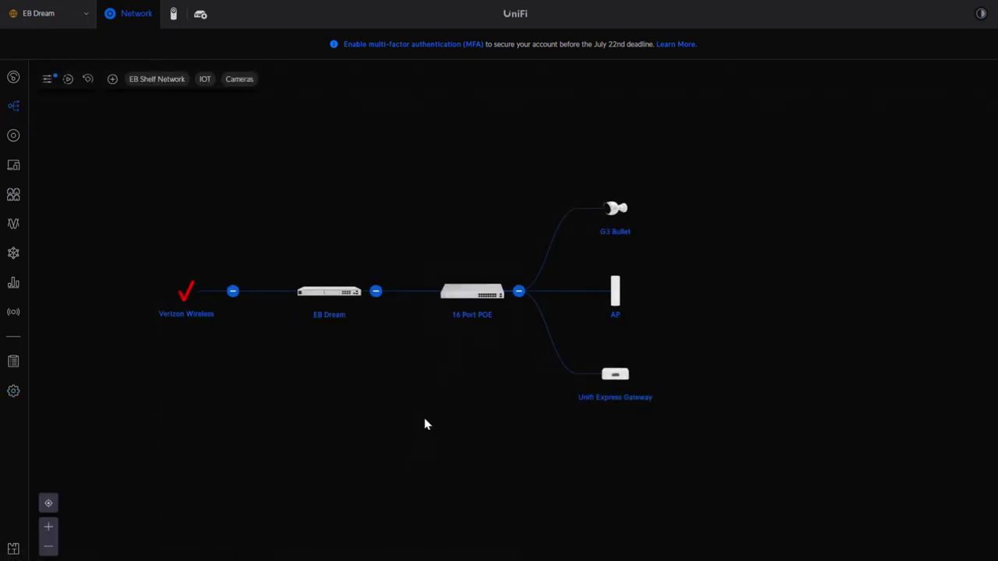
pyautogui.moveTo(413, 343); pyautogui.dragTo(490, 364)
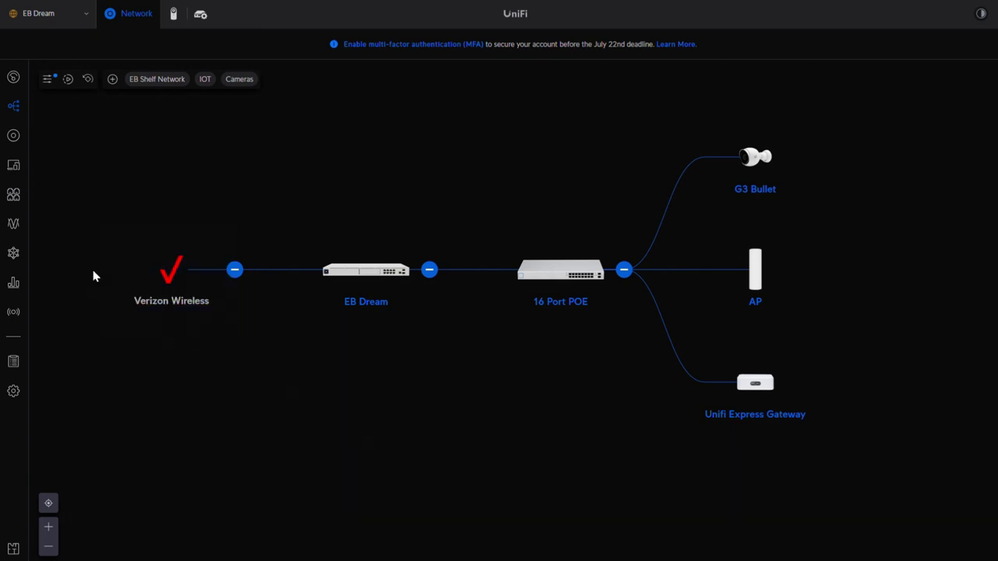
# Open the port overview and inspect the ports of EB Dream, returning to those of the 16 Port POE switch.
pyautogui.click(21, 199)
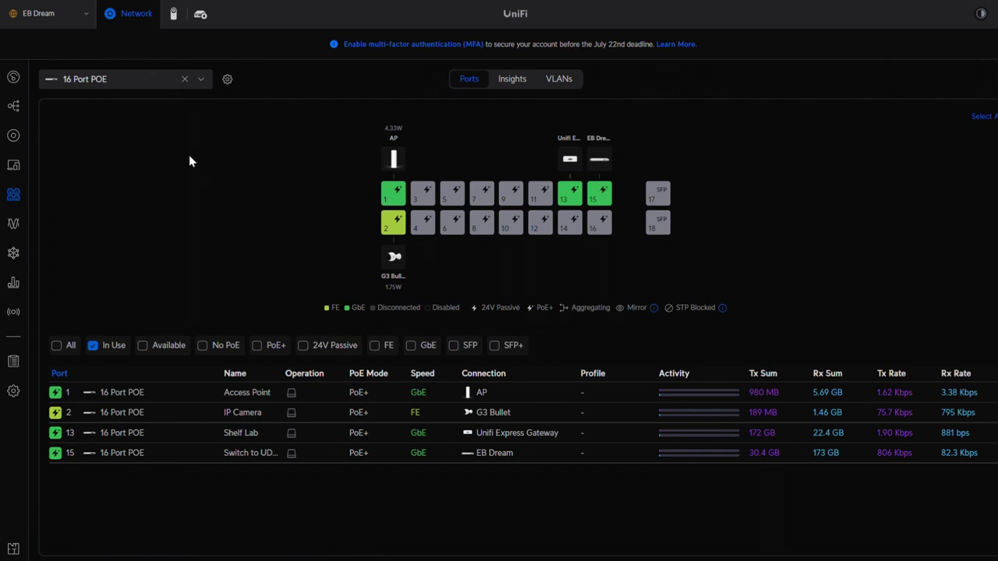
pyautogui.click(202, 82)
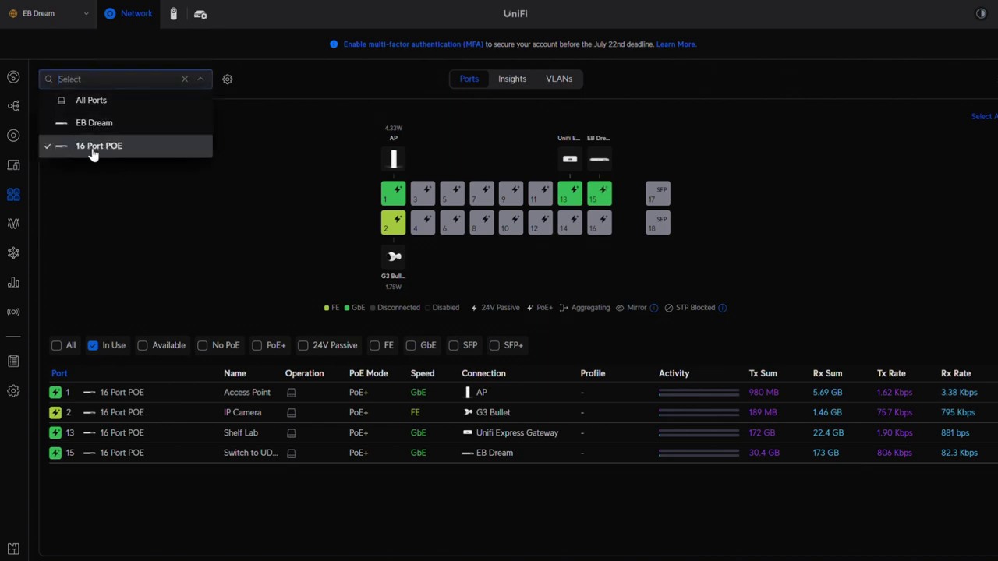
pyautogui.click(95, 125)
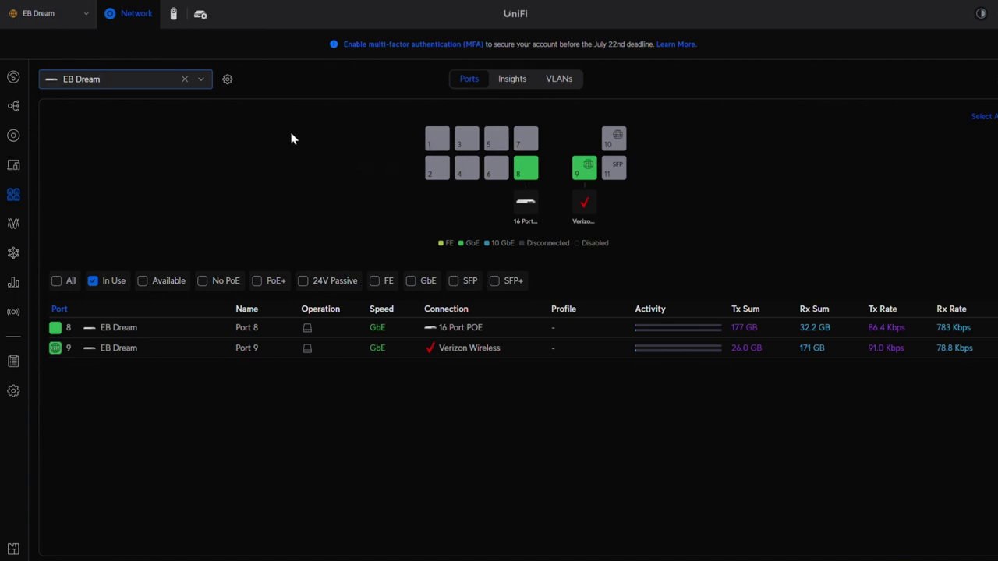
pyautogui.click(201, 81)
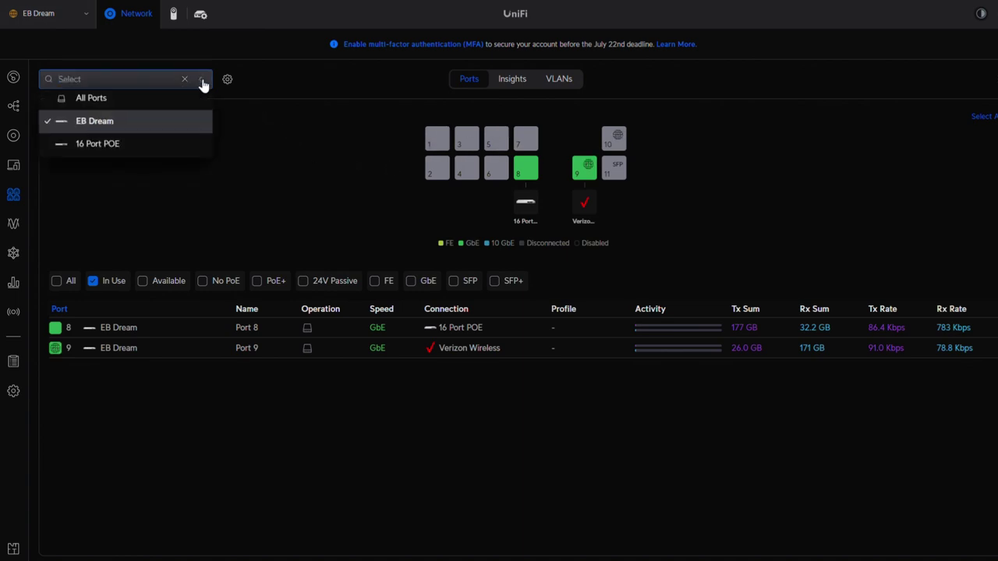
pyautogui.click(113, 145)
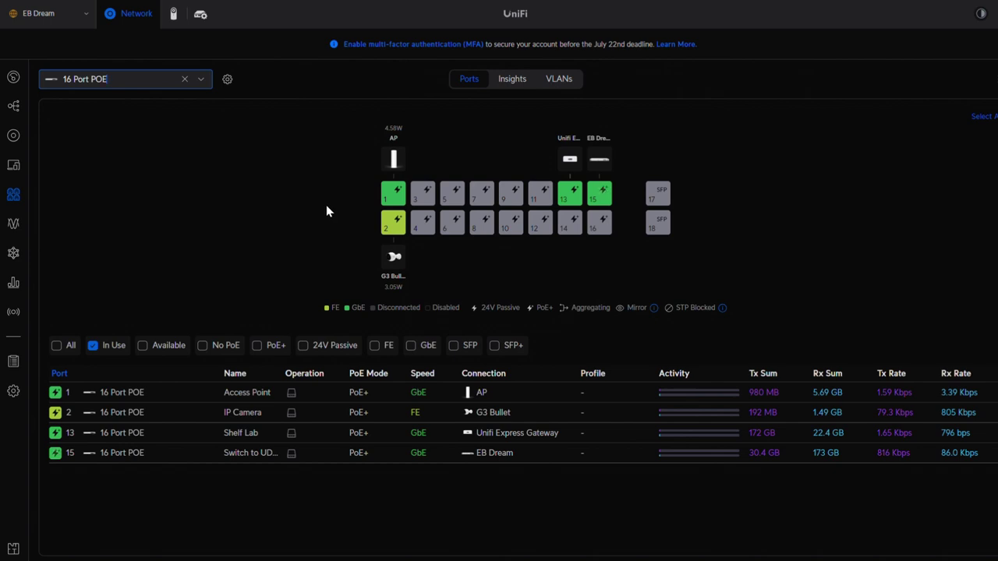
# Open the settings of port 1 on the 16 Port POE switch and examine its name and VLAN settings.
pyautogui.click(393, 194)
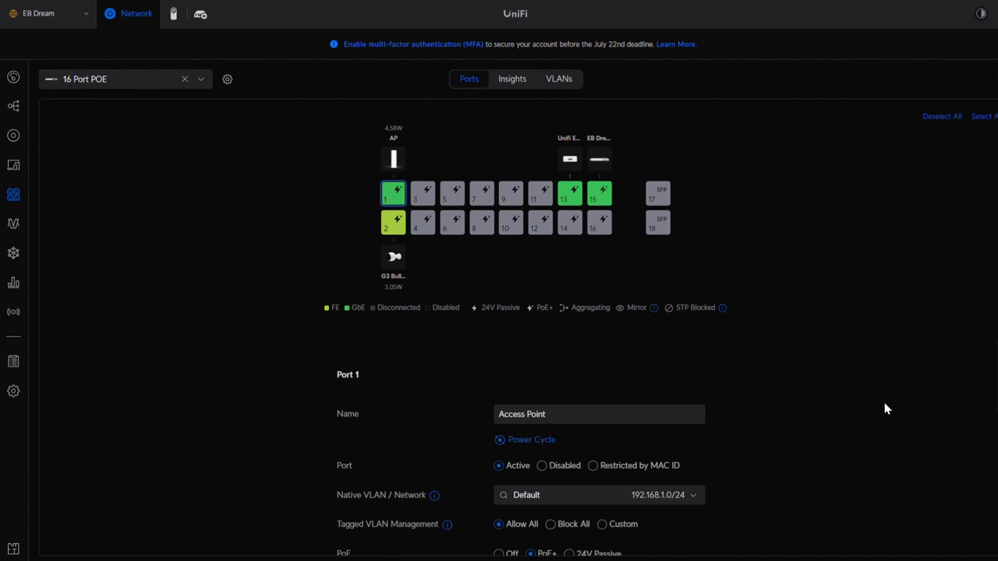
pyautogui.scroll(-1, 885, 408)
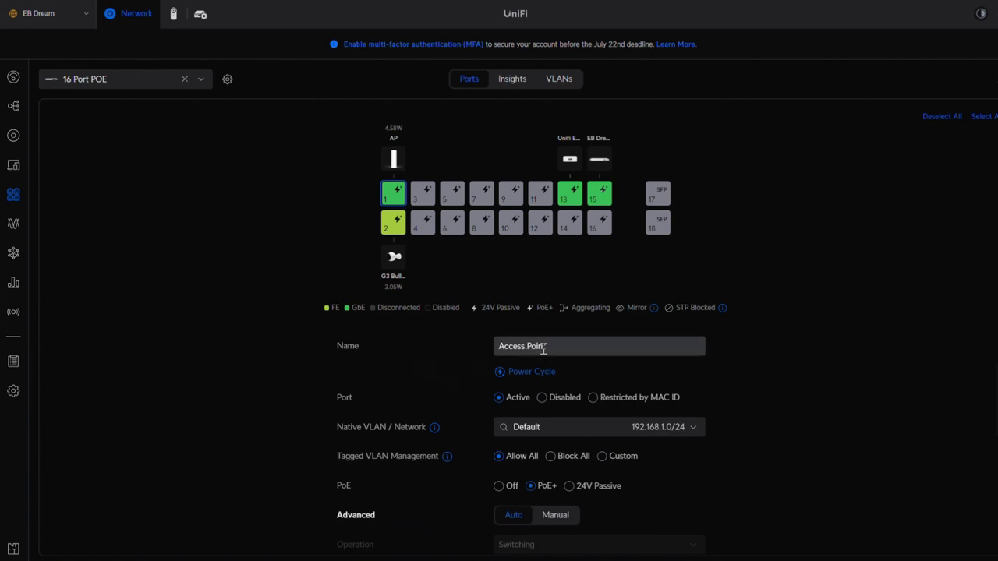
pyautogui.moveTo(545, 348); pyautogui.dragTo(497, 347)
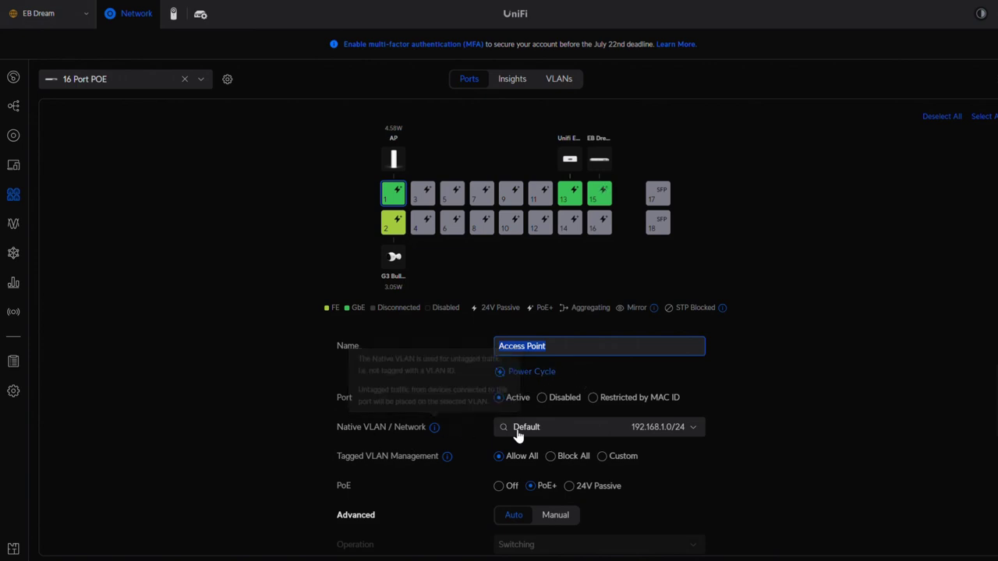
pyautogui.moveTo(337, 421); pyautogui.dragTo(448, 465)
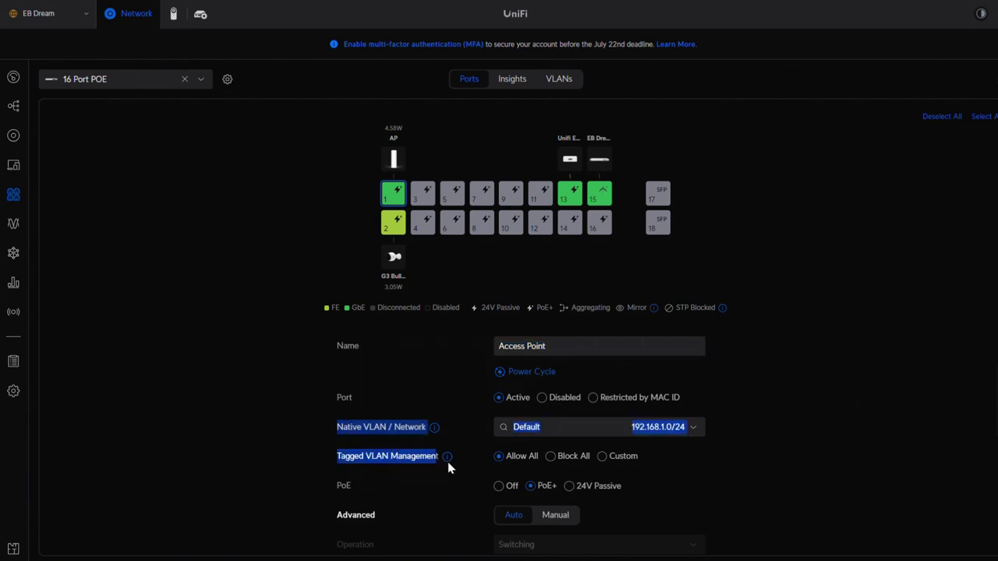
pyautogui.click(880, 449)
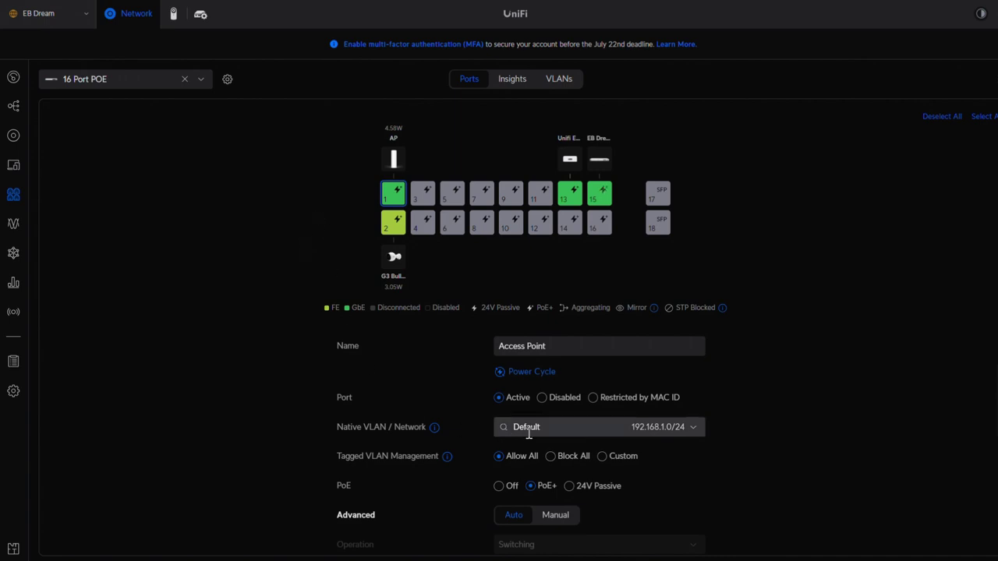
# Review the native networks available for port 1, keep Default selected, check its tagged VLAN management and close the port's settings.
pyautogui.moveTo(630, 426); pyautogui.dragTo(684, 432)
pyautogui.click(689, 432)
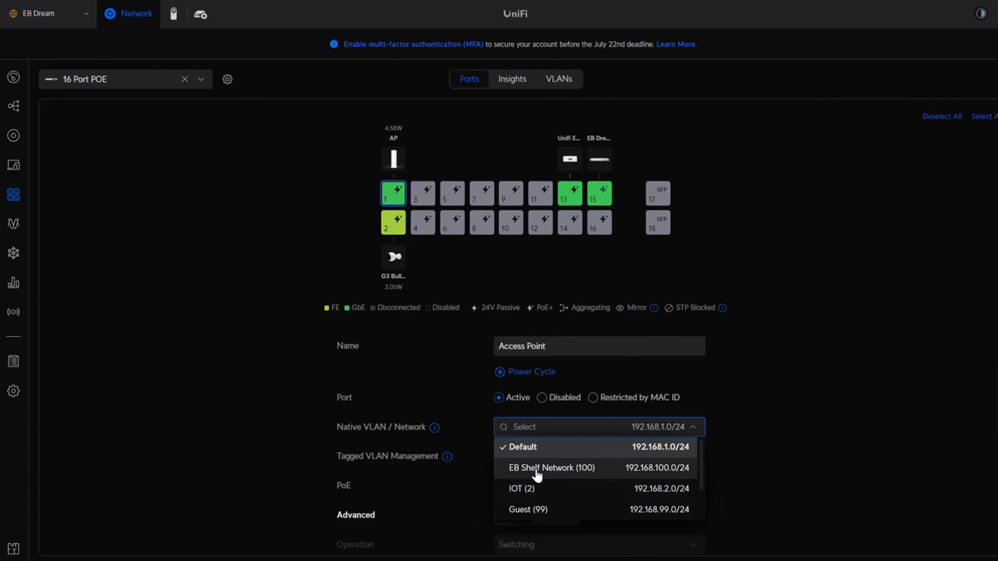
pyautogui.scroll(-2, 535, 476)
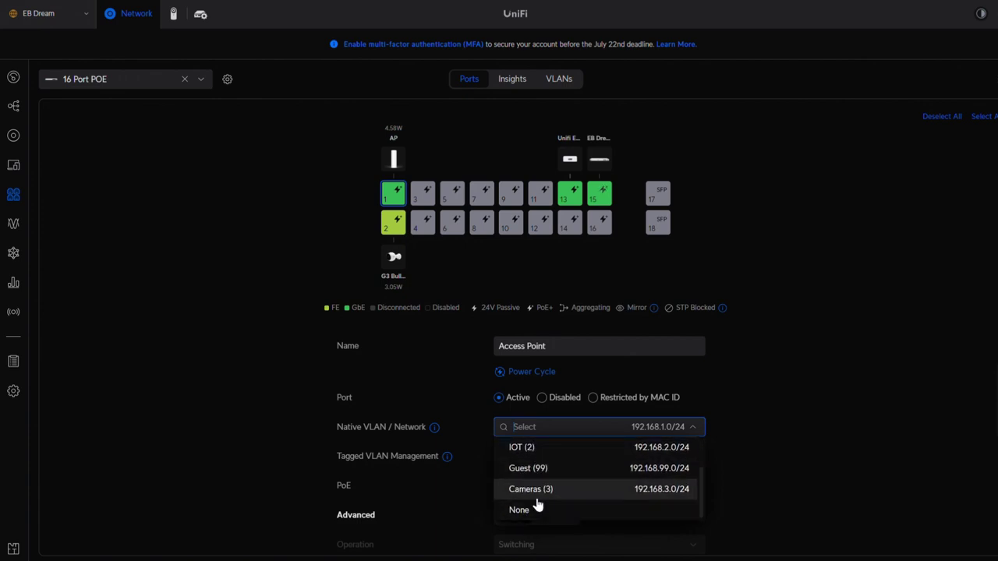
pyautogui.scroll(2, 593, 460)
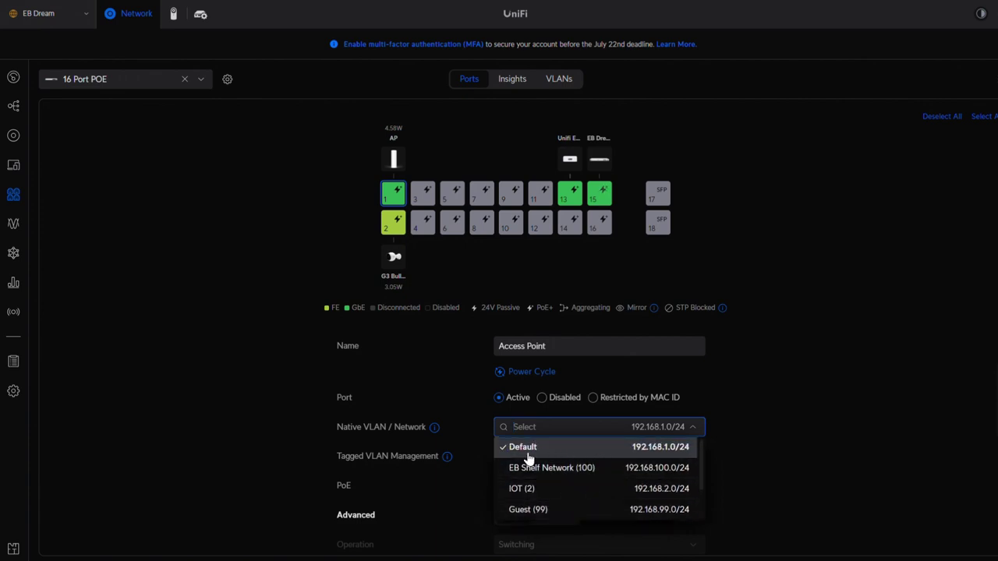
pyautogui.click(565, 450)
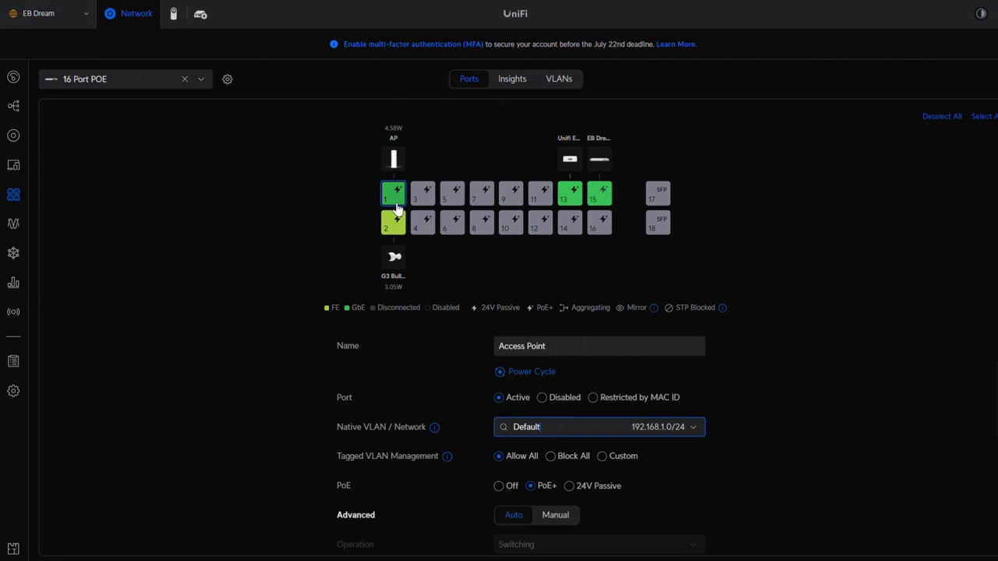
pyautogui.moveTo(337, 460); pyautogui.dragTo(444, 460)
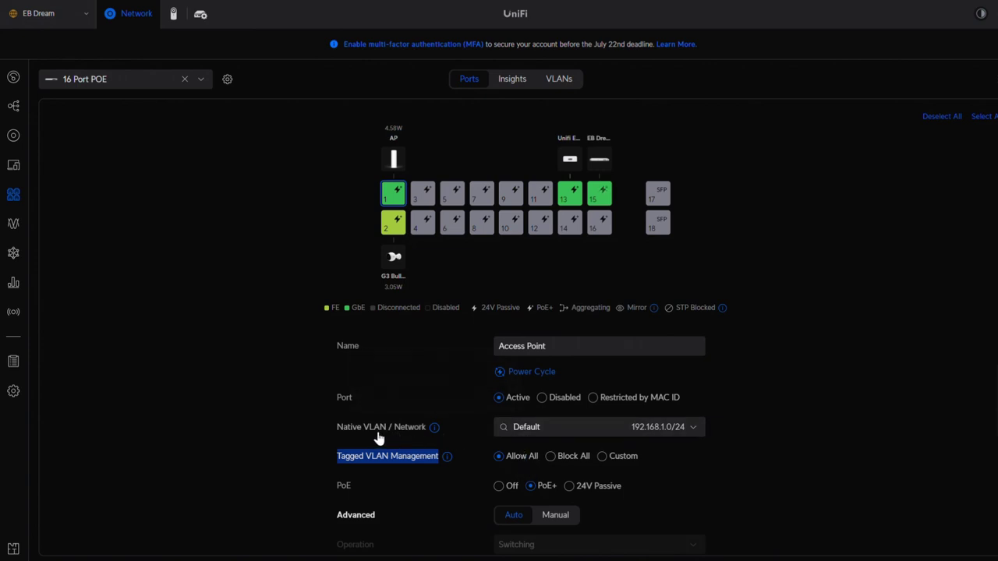
pyautogui.click(396, 195)
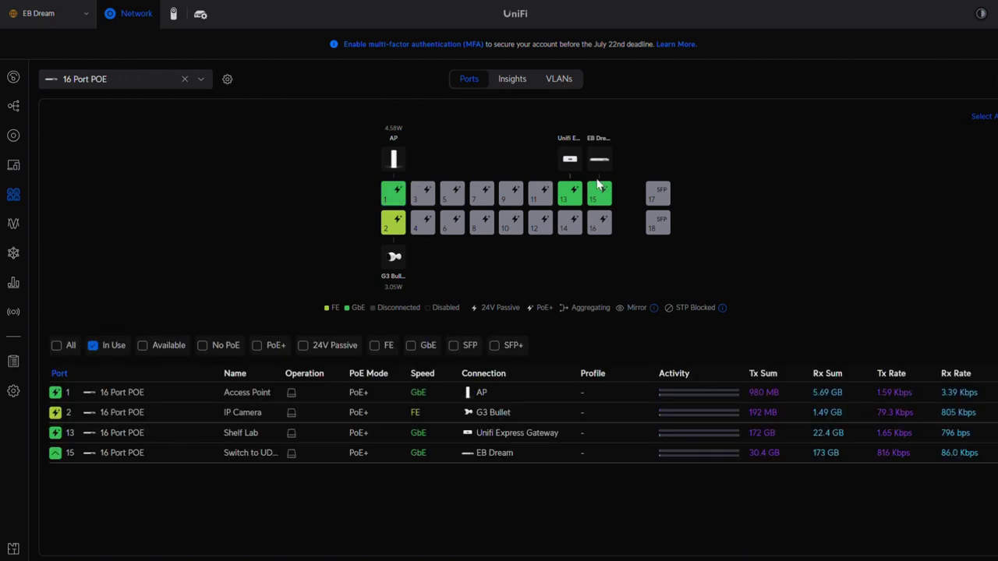
# Examine the name and VLAN settings of port 15, the switch's uplink to EB Dream, and close them.
pyautogui.click(599, 195)
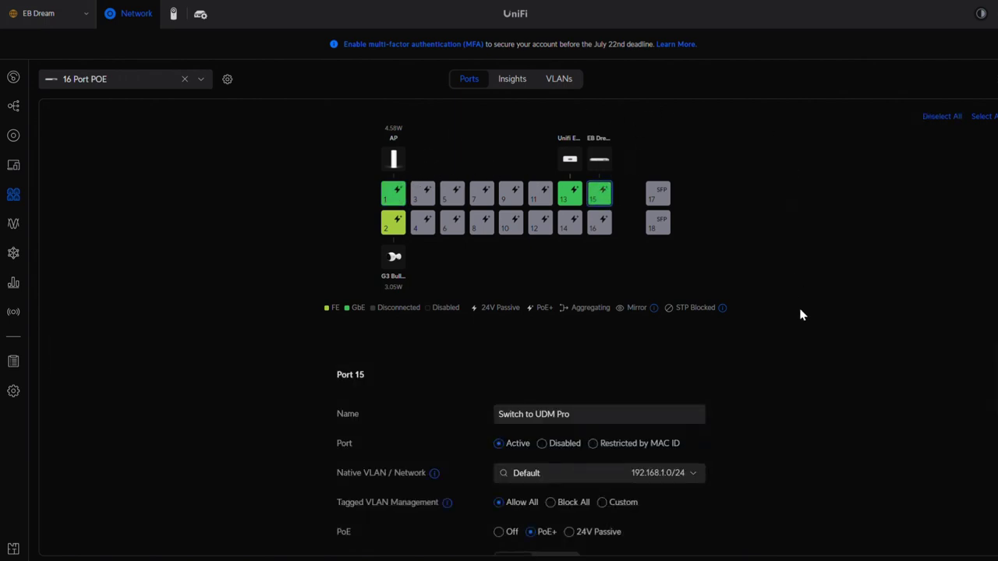
pyautogui.moveTo(595, 416); pyautogui.dragTo(487, 415)
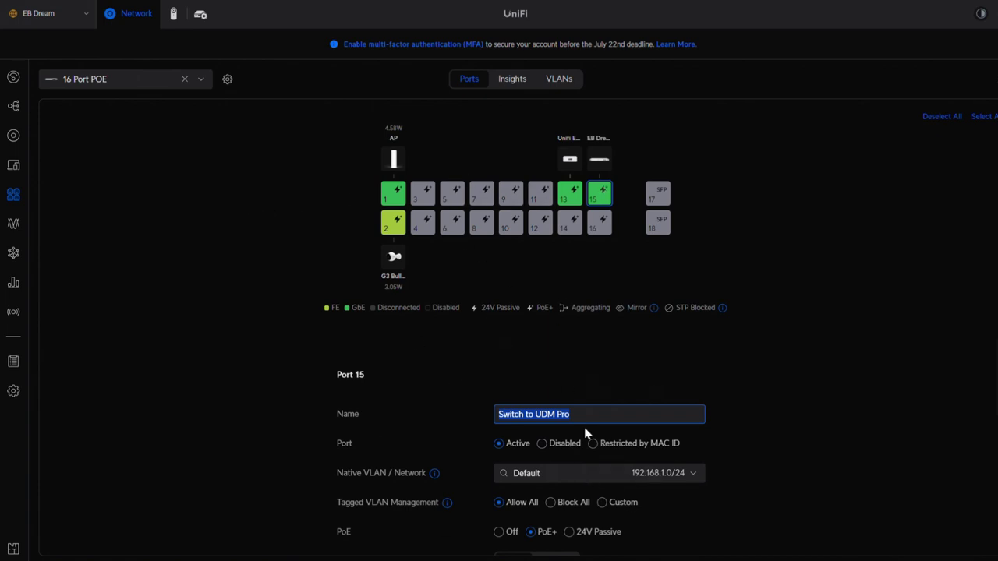
pyautogui.click(608, 198)
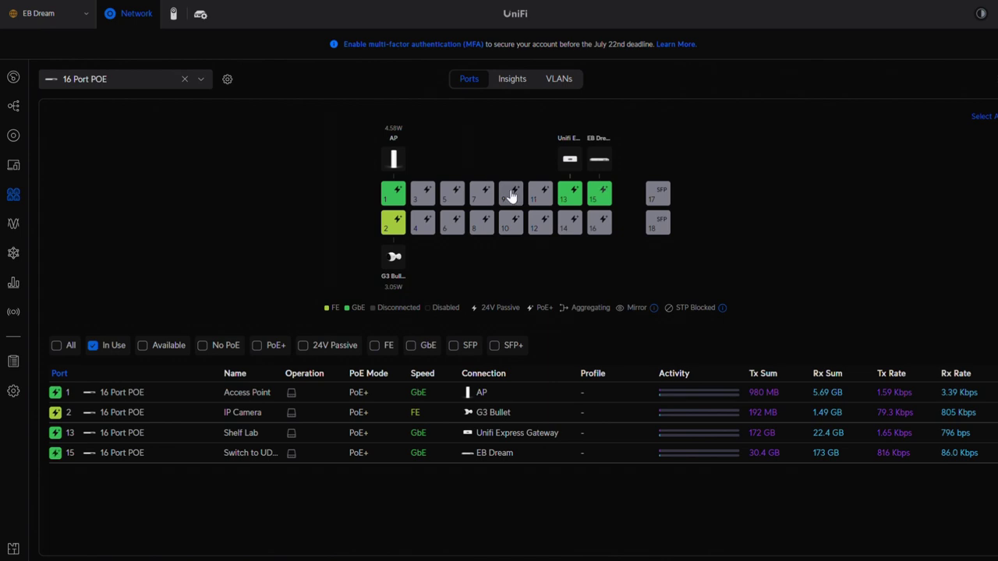
# Check the VLAN settings of the unused port 9 and deselect it.
pyautogui.click(511, 195)
pyautogui.click(484, 196)
pyautogui.click(484, 195)
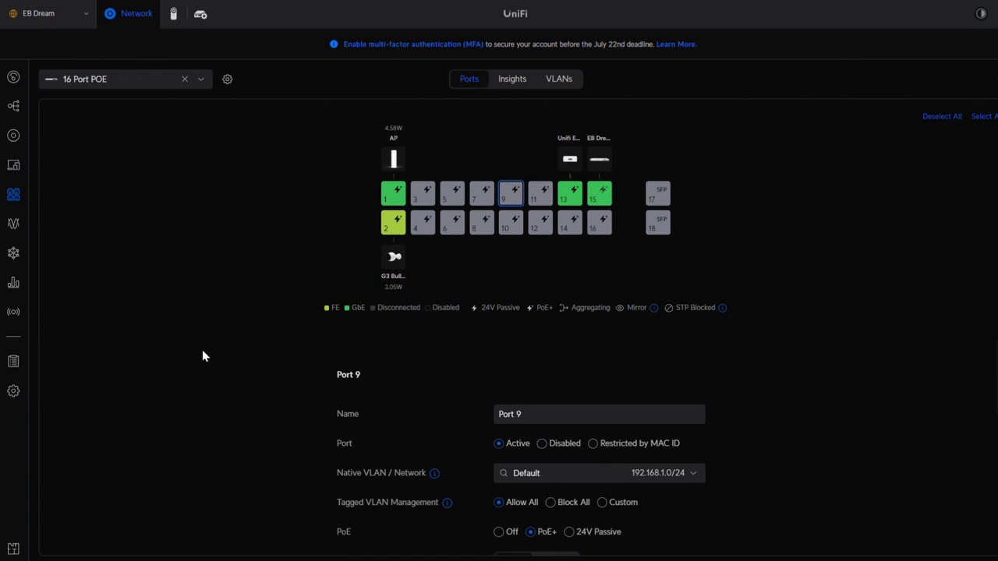
pyautogui.click(512, 196)
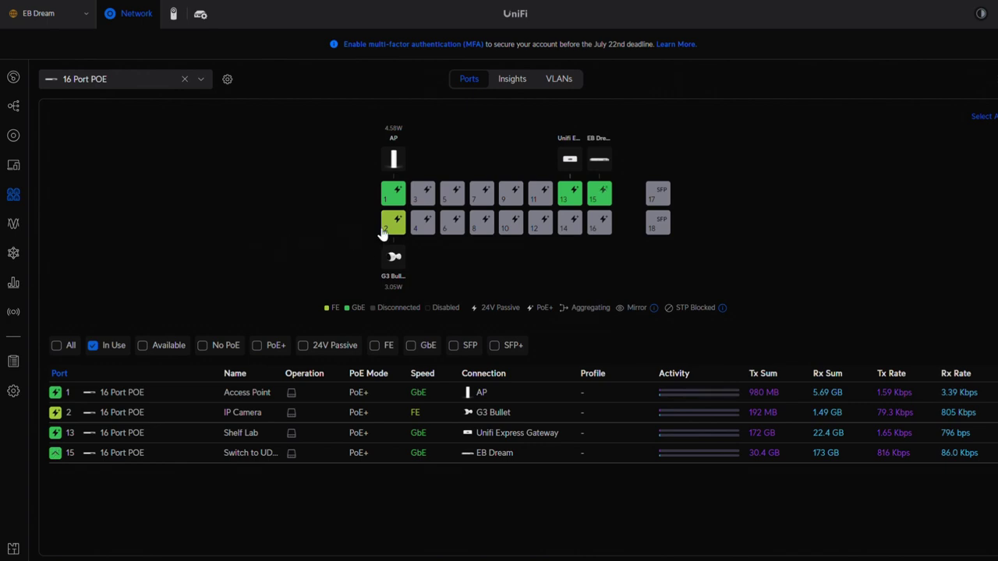
# Select ports 5 to 10 and port 2 together, view their shared configuration, and clear the selection.
pyautogui.click(452, 195)
pyautogui.click(482, 195)
pyautogui.click(512, 195)
pyautogui.click(511, 224)
pyautogui.click(488, 232)
pyautogui.click(452, 225)
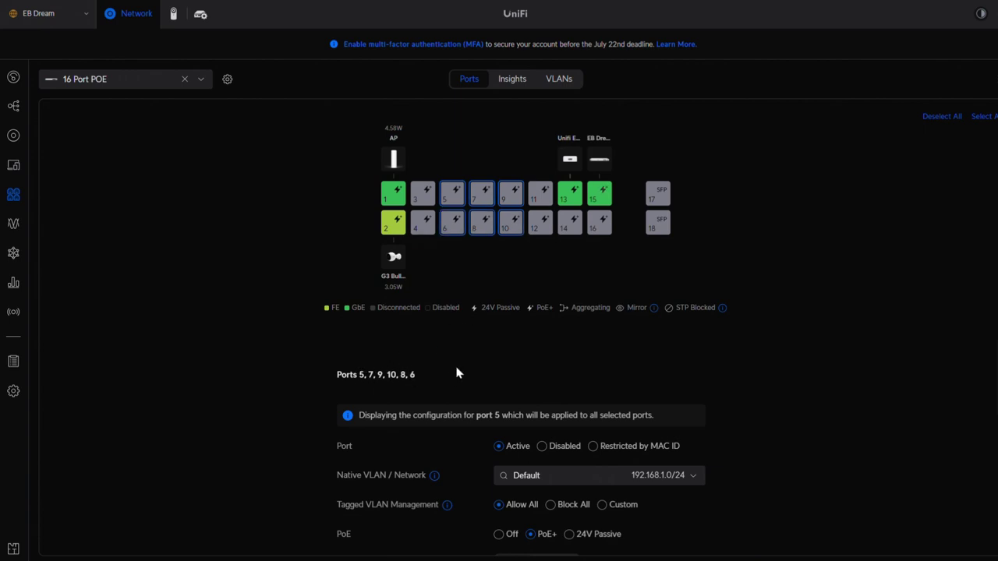
pyautogui.click(393, 223)
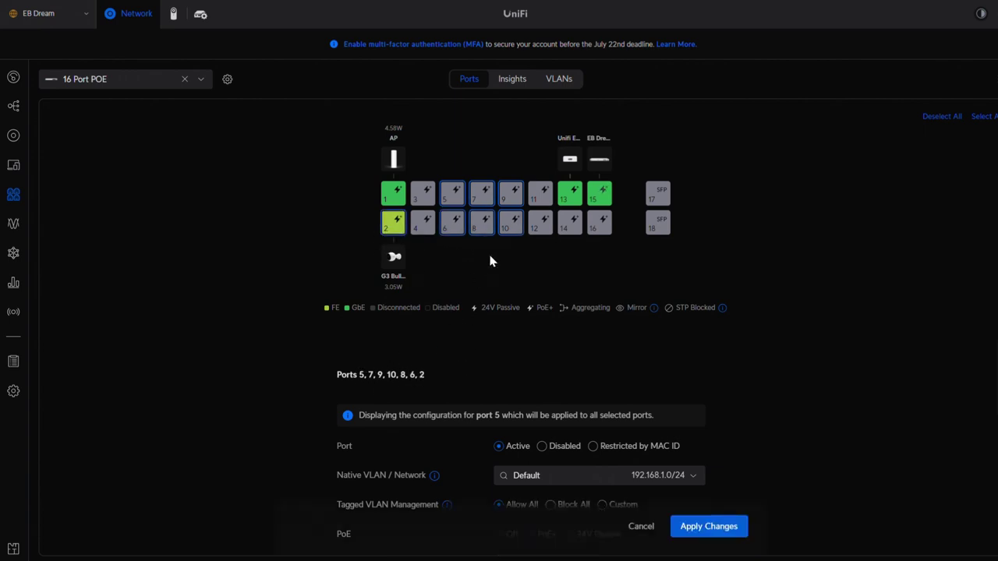
pyautogui.scroll(-2, 538, 438)
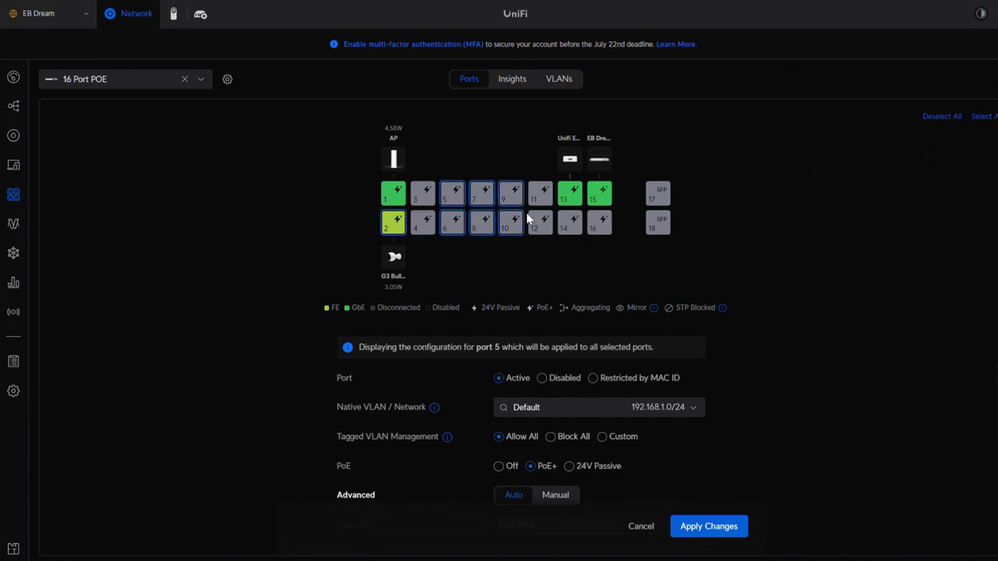
pyautogui.click(944, 117)
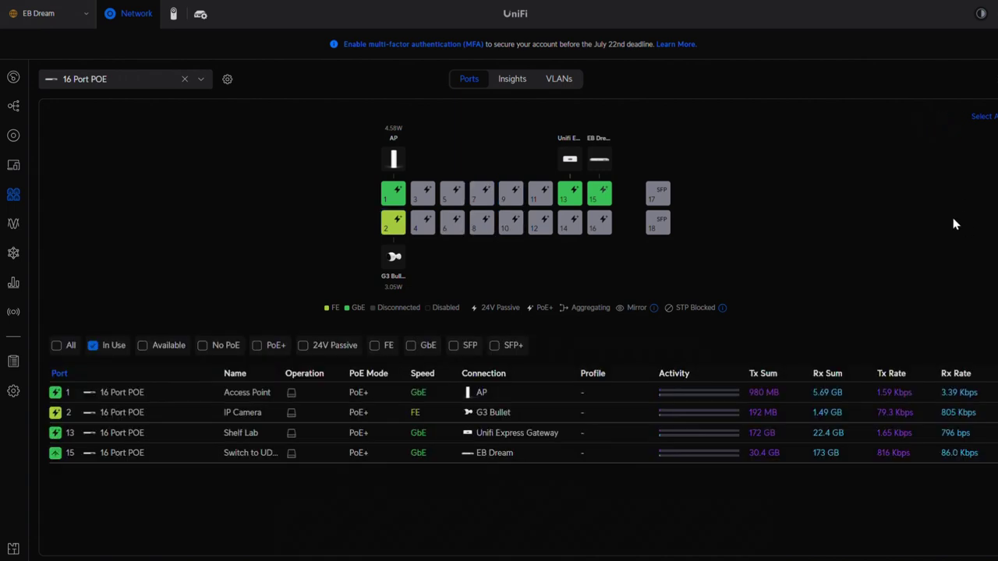
# Open the settings of port 2, the IP camera's port, and review its name and available native networks.
pyautogui.click(393, 224)
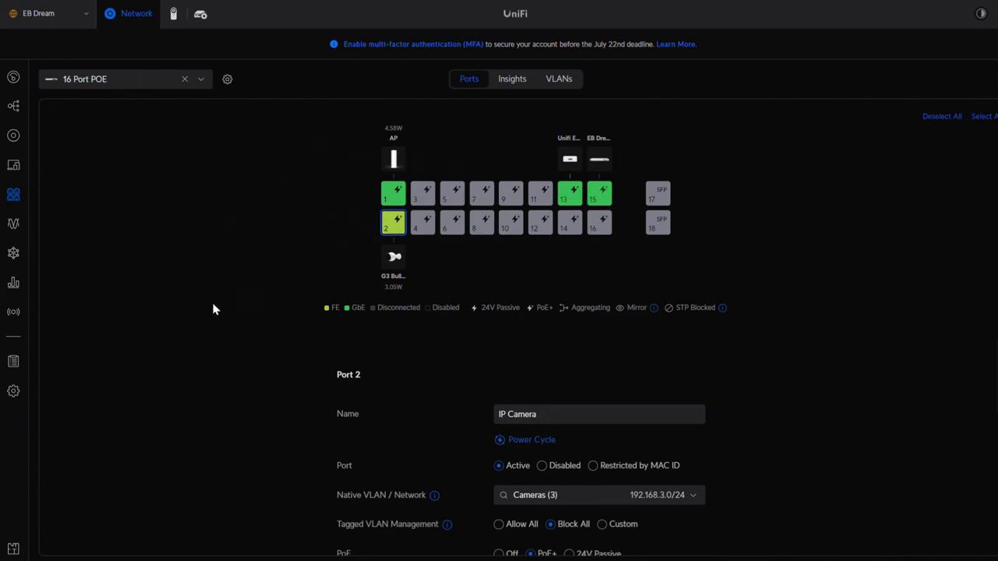
pyautogui.moveTo(546, 417); pyautogui.dragTo(477, 432)
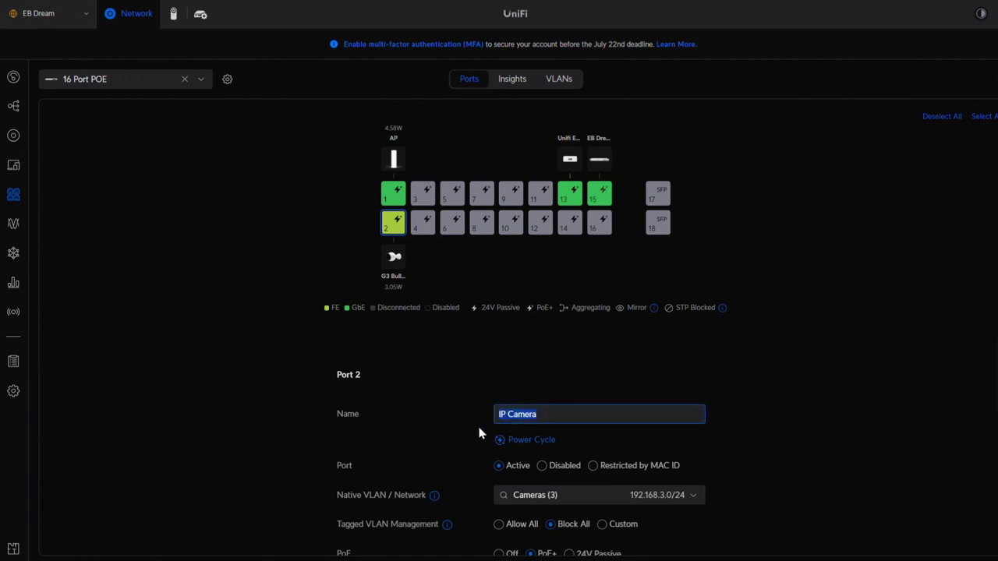
pyautogui.scroll(-1, 769, 419)
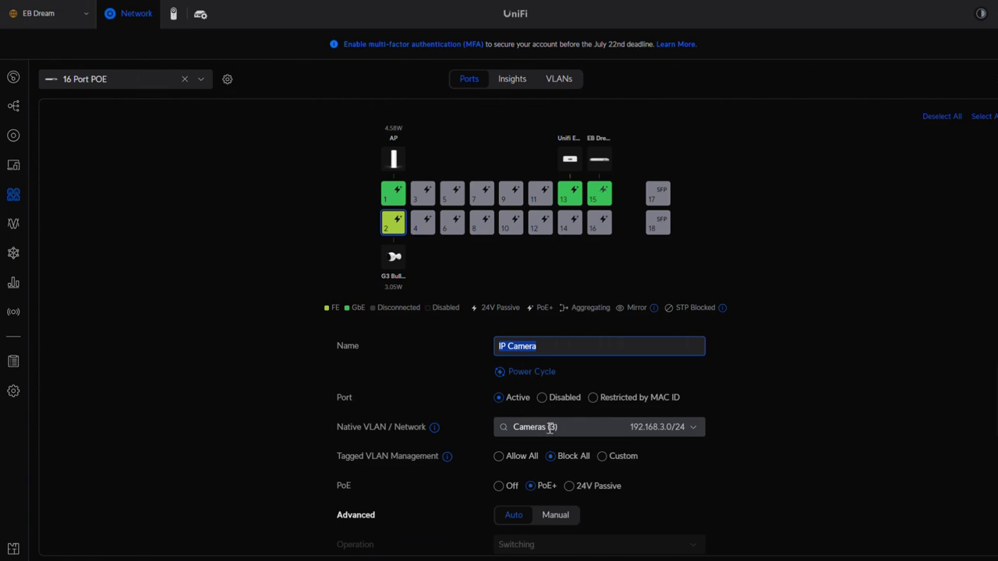
pyautogui.click(688, 431)
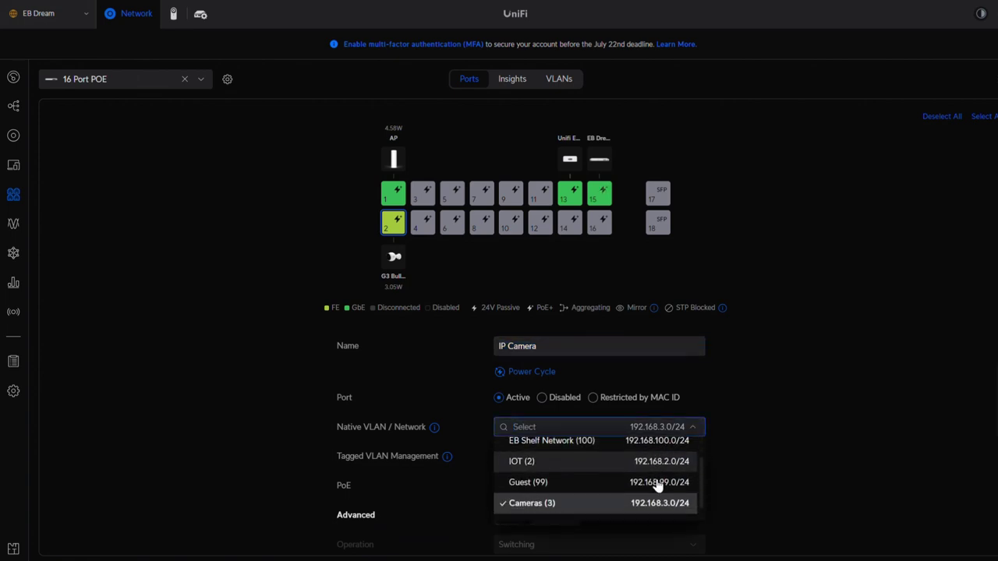
pyautogui.scroll(-2, 655, 488)
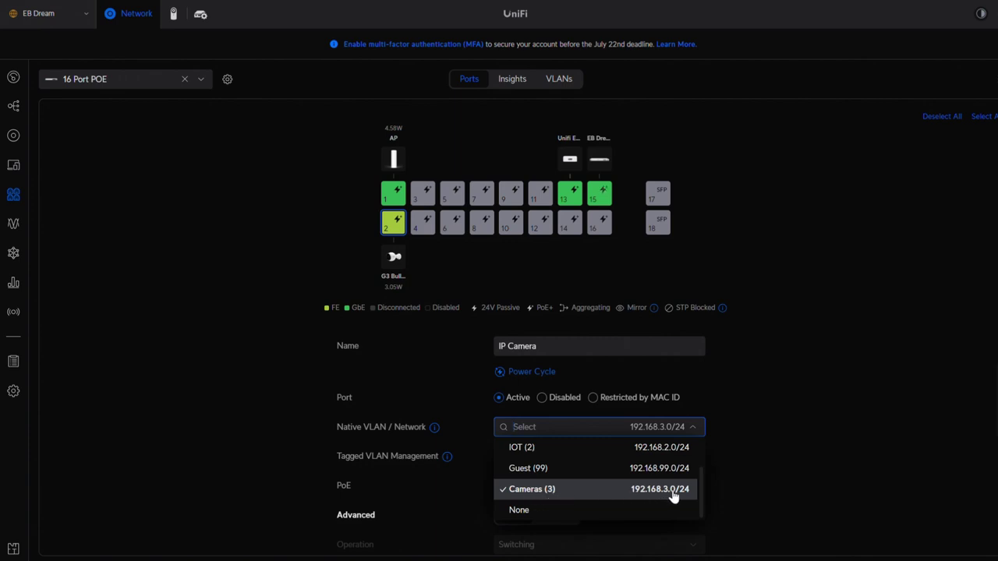
pyautogui.click(754, 425)
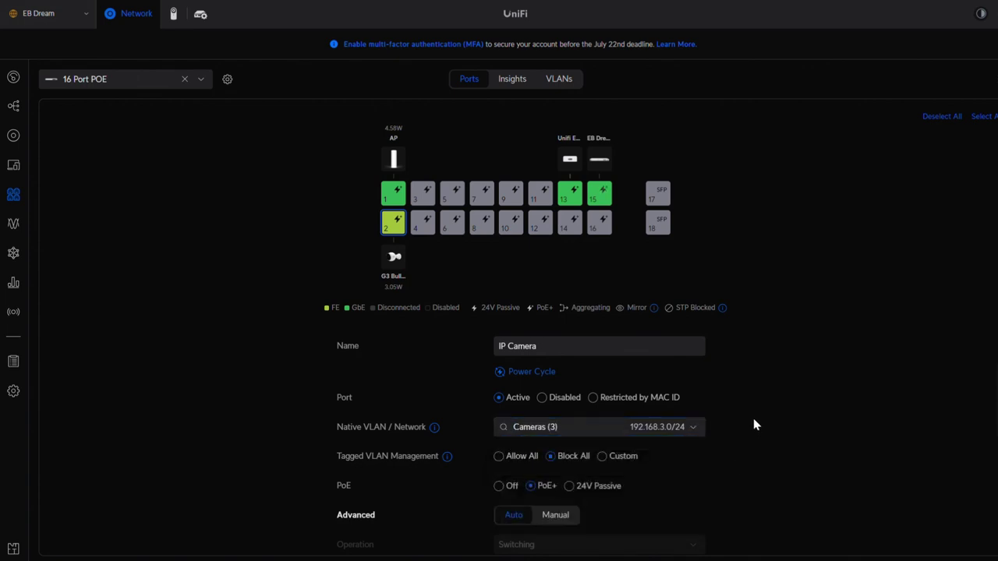
# Try Allow All for port 2's tagged VLAN management and set it back to Block All.
pyautogui.click(499, 457)
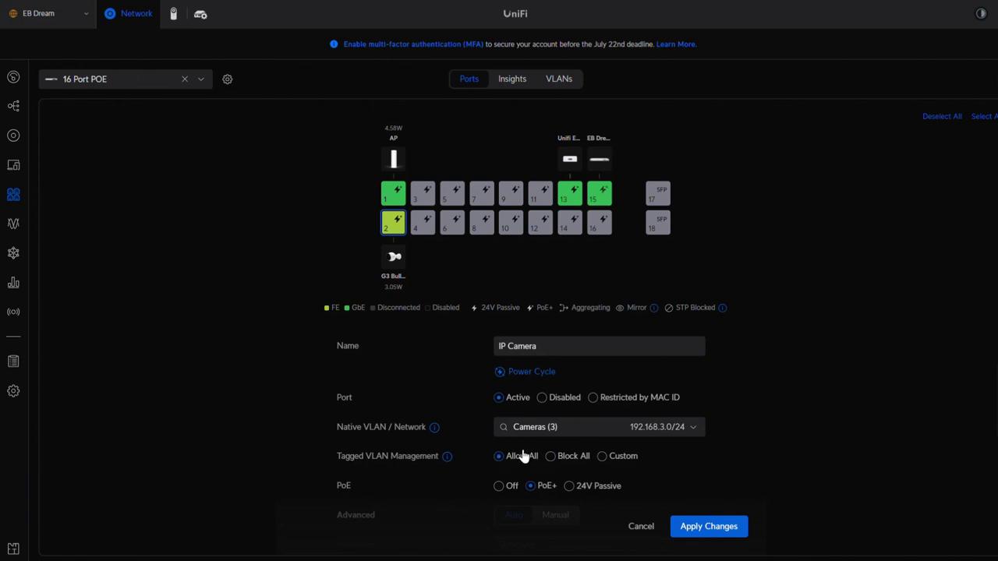
pyautogui.click(551, 457)
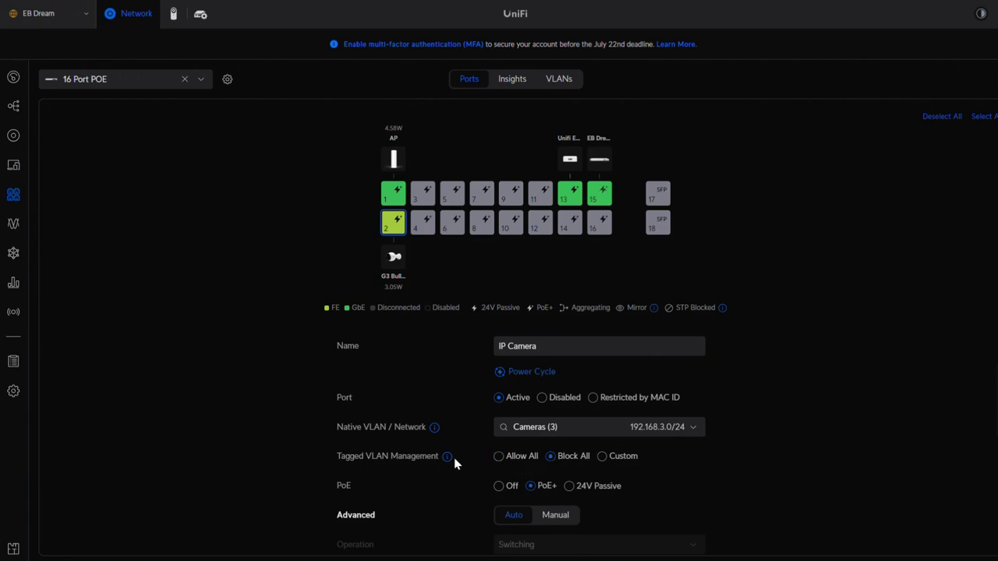
# Try Custom tagged VLAN management for port 2, view the selectable tagged VLANs, and return the setting to Block All.
pyautogui.moveTo(453, 463)
pyautogui.click(602, 458)
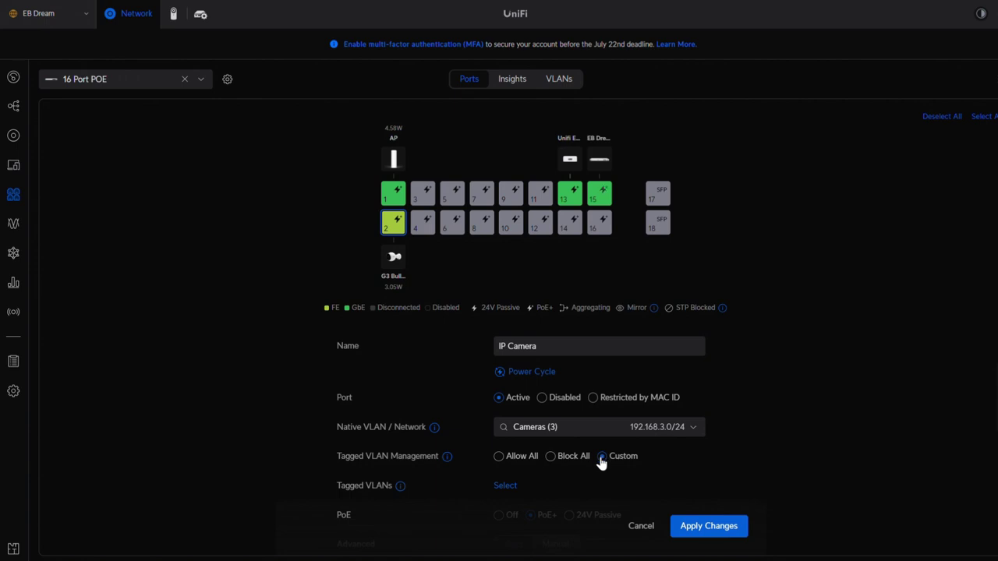
pyautogui.click(505, 485)
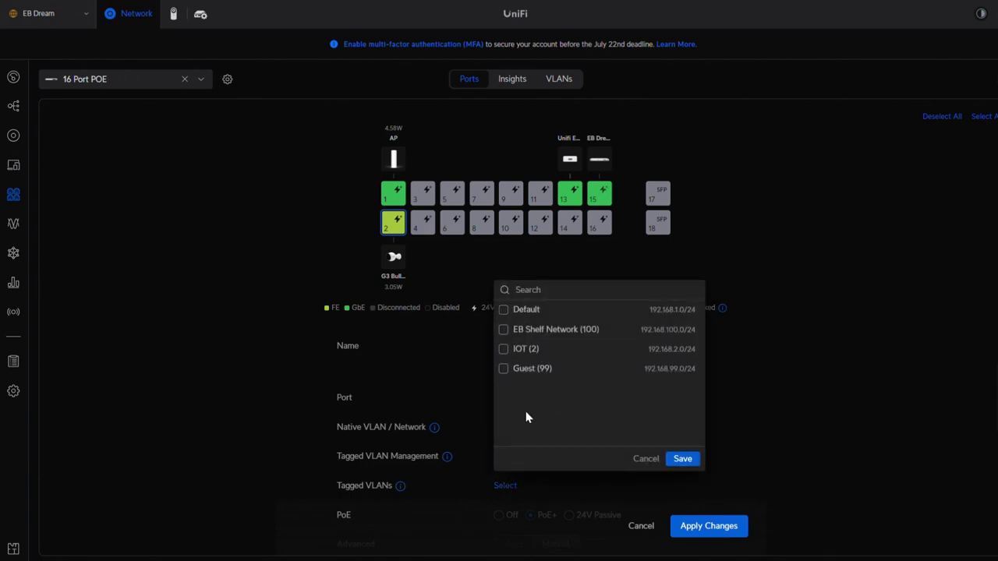
pyautogui.click(642, 460)
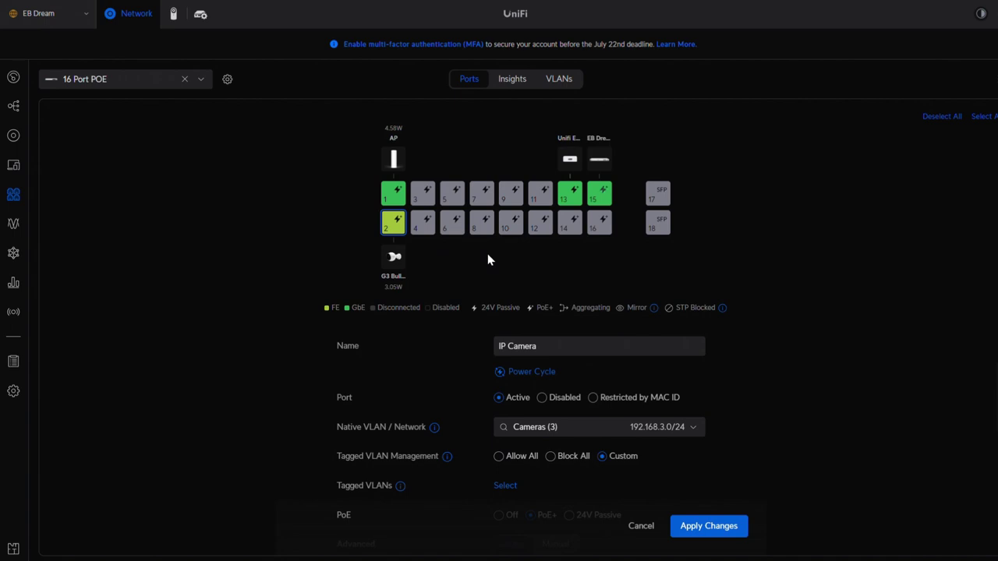
pyautogui.click(551, 457)
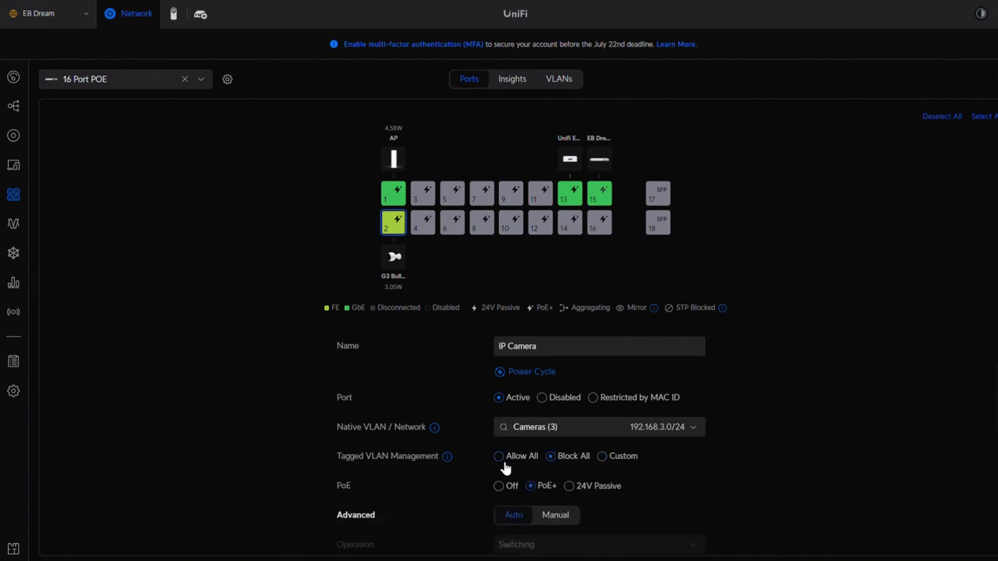
pyautogui.scroll(-2, 205, 394)
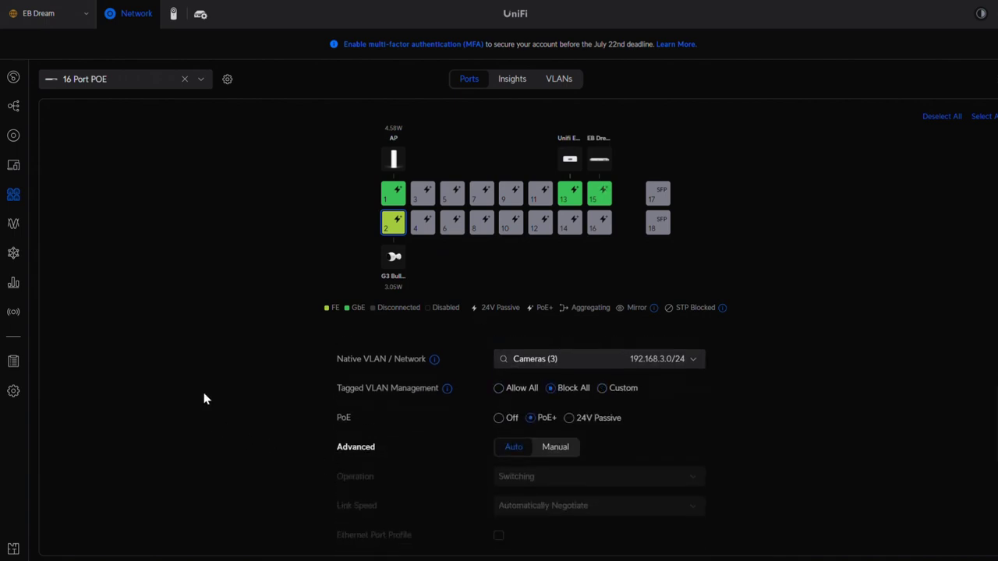
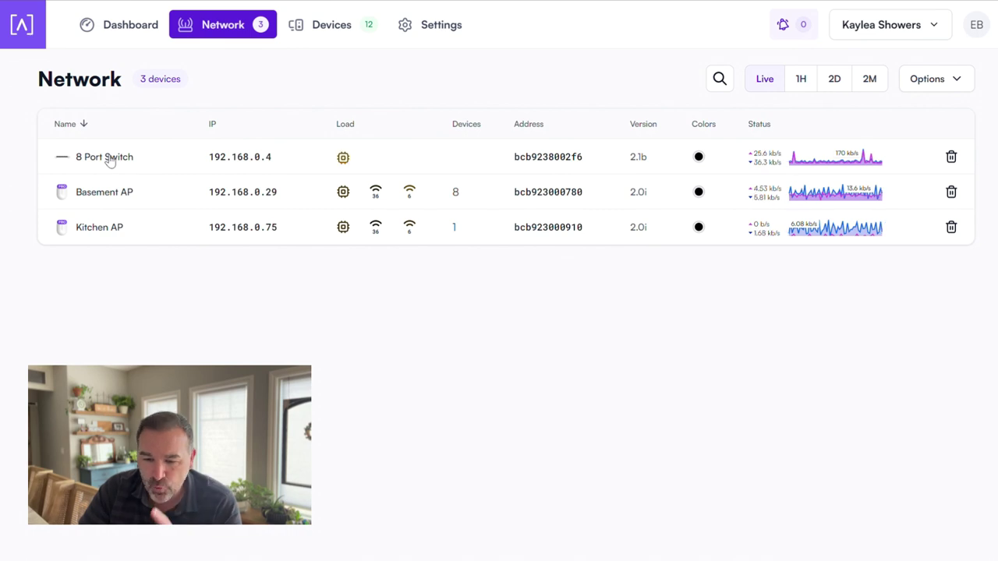
# Switch to the Alta Labs network console, open the 8 Port Switch's port view, and check its VLAN list.
pyautogui.click(63, 157)
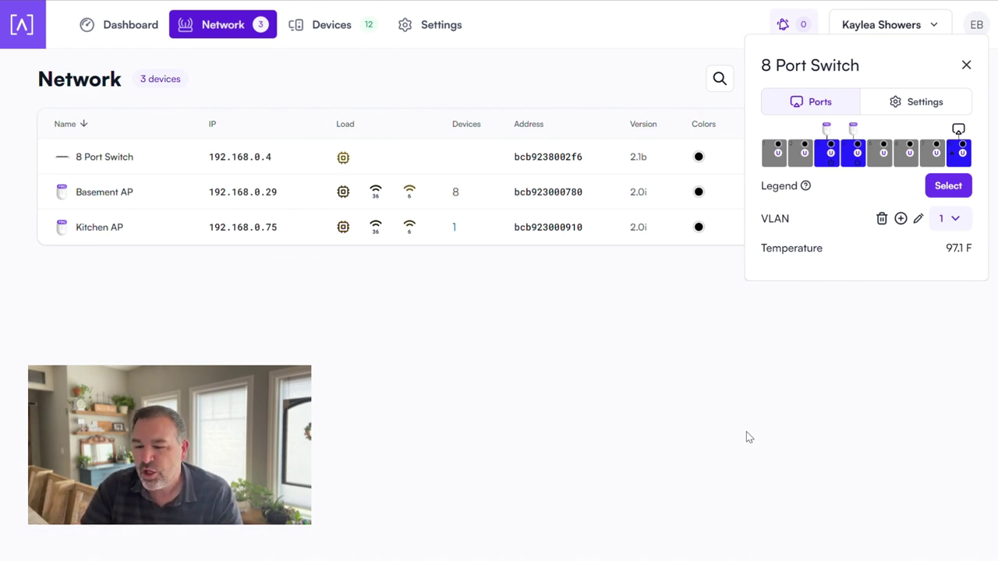
pyautogui.moveTo(791, 222); pyautogui.dragTo(763, 221)
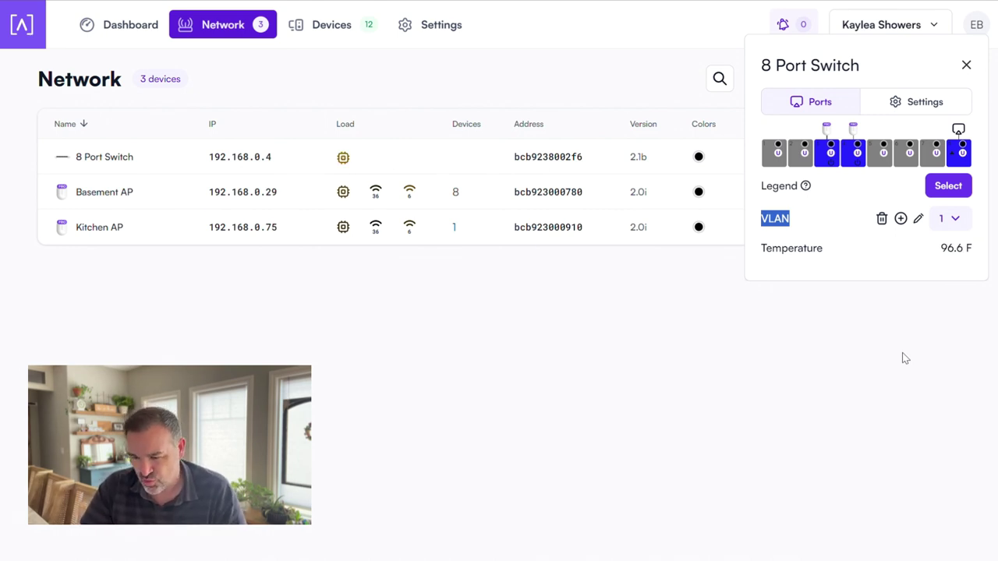
pyautogui.click(878, 300)
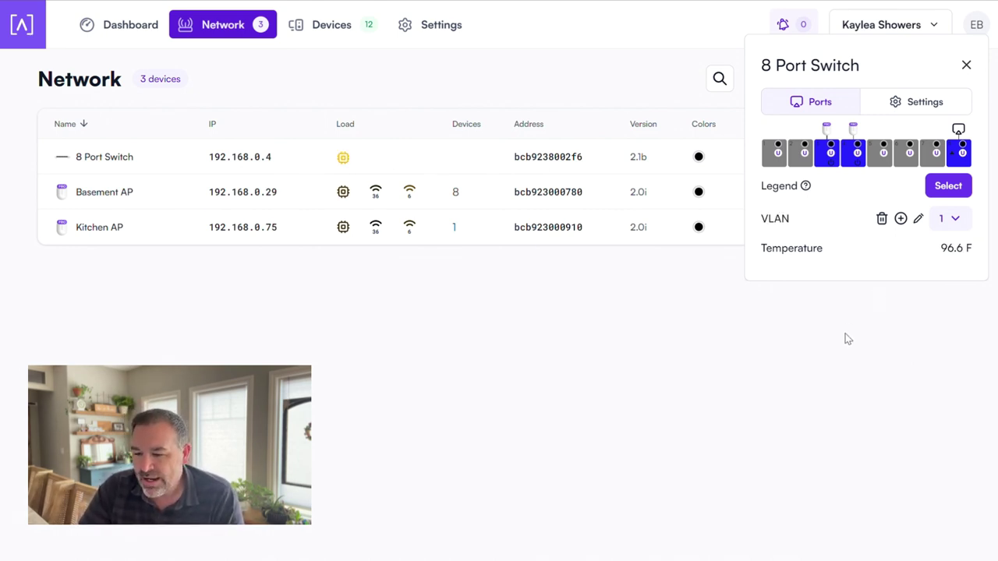
pyautogui.click(952, 219)
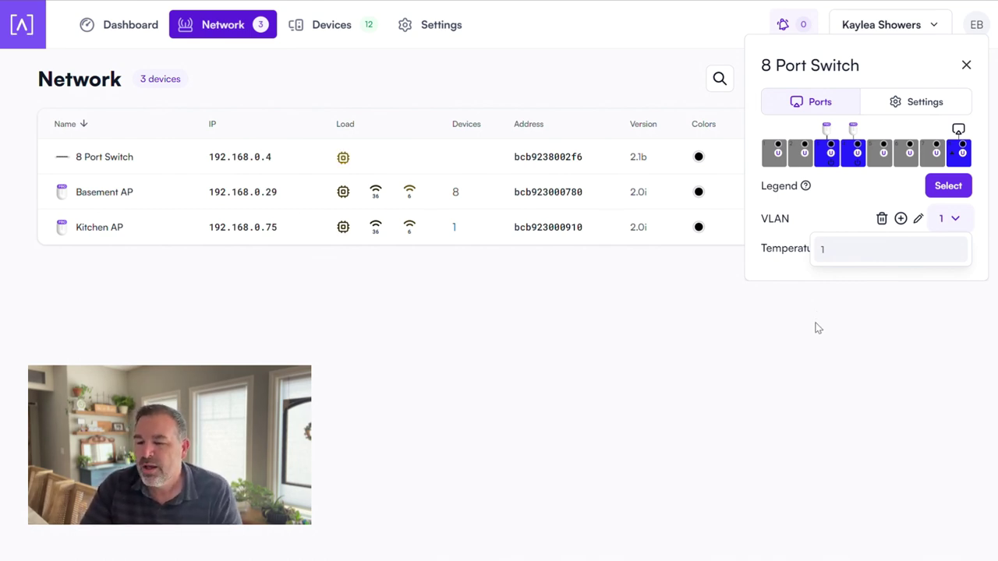
pyautogui.click(821, 323)
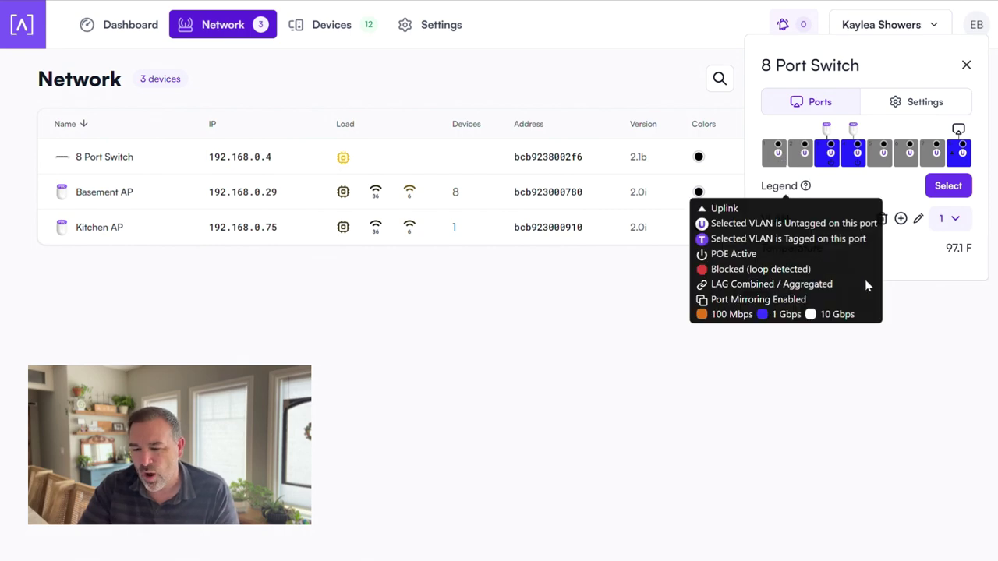
# Add VLAN 2 with the note IOT to the 8 Port Switch and check the VLAN list.
pyautogui.click(901, 219)
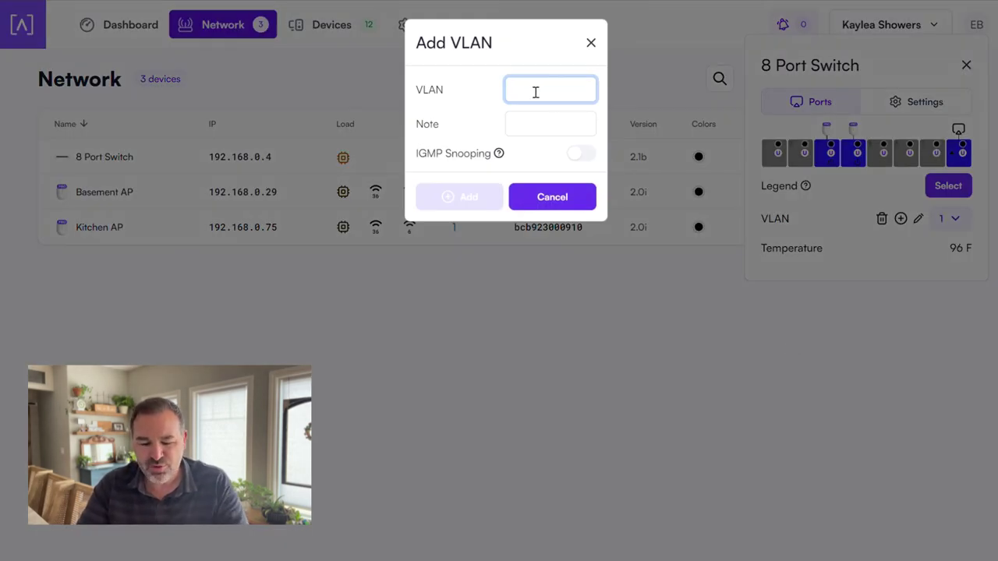
pyautogui.write('2')
pyautogui.press('Tab')
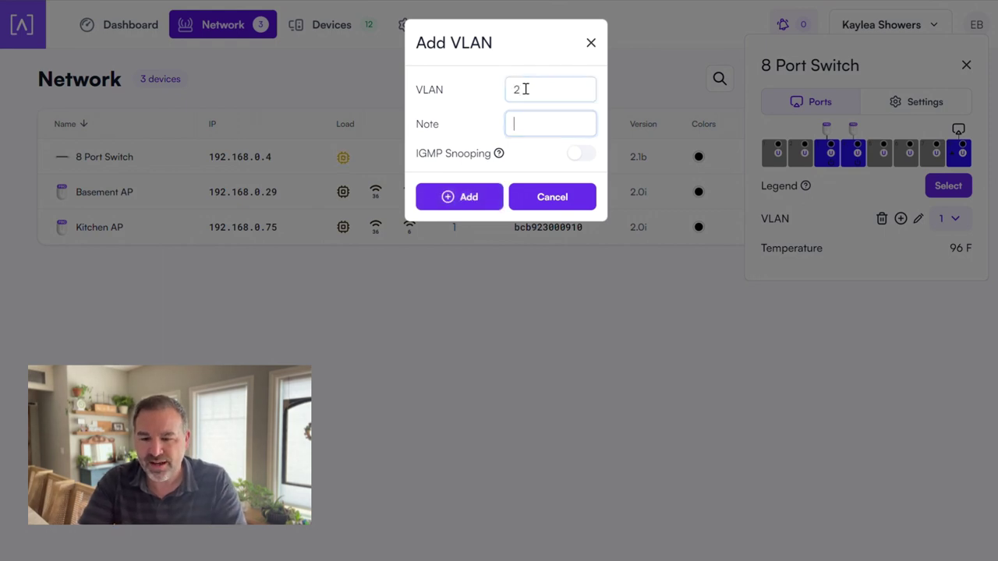
pyautogui.write('IOT')
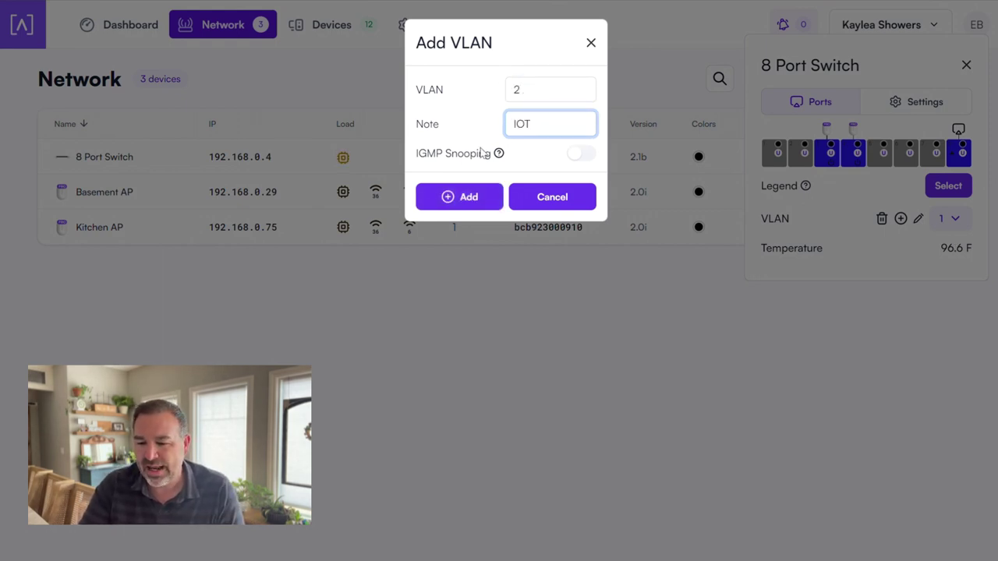
pyautogui.click(473, 200)
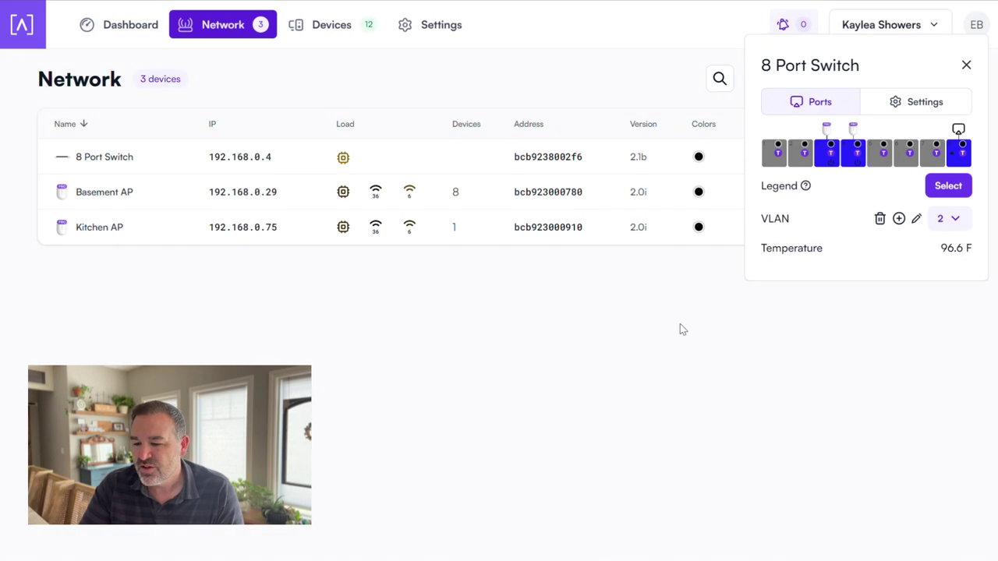
pyautogui.click(956, 220)
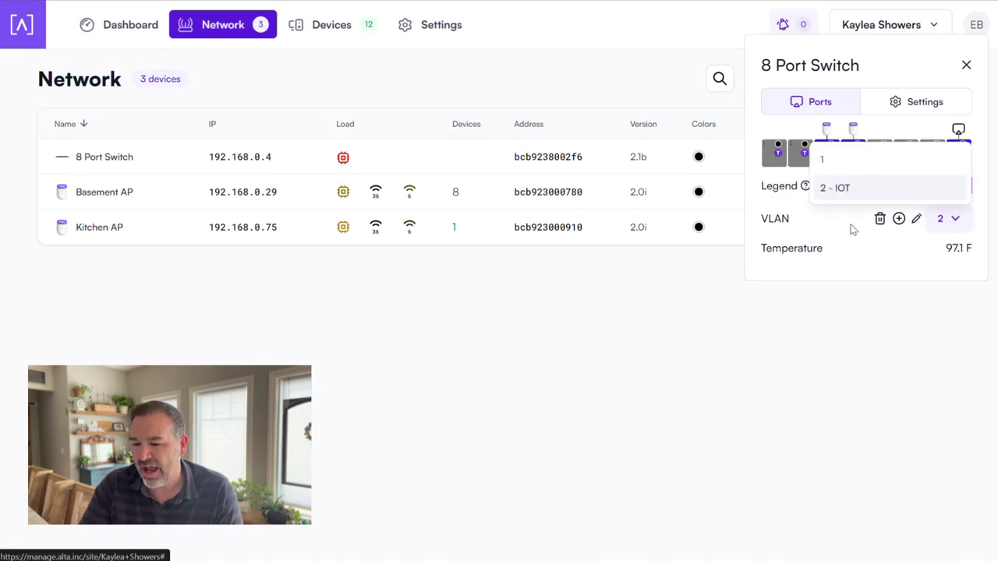
pyautogui.click(892, 298)
# Add VLAN 3 with the note Camera to the 8 Port Switch and review the VLAN list.
pyautogui.click(899, 218)
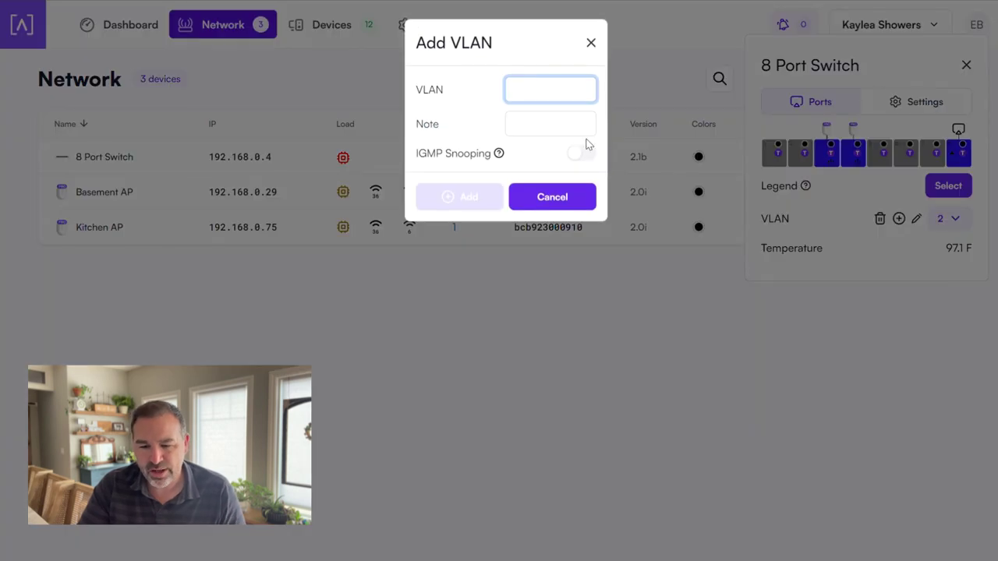
pyautogui.write('3')
pyautogui.click(529, 125)
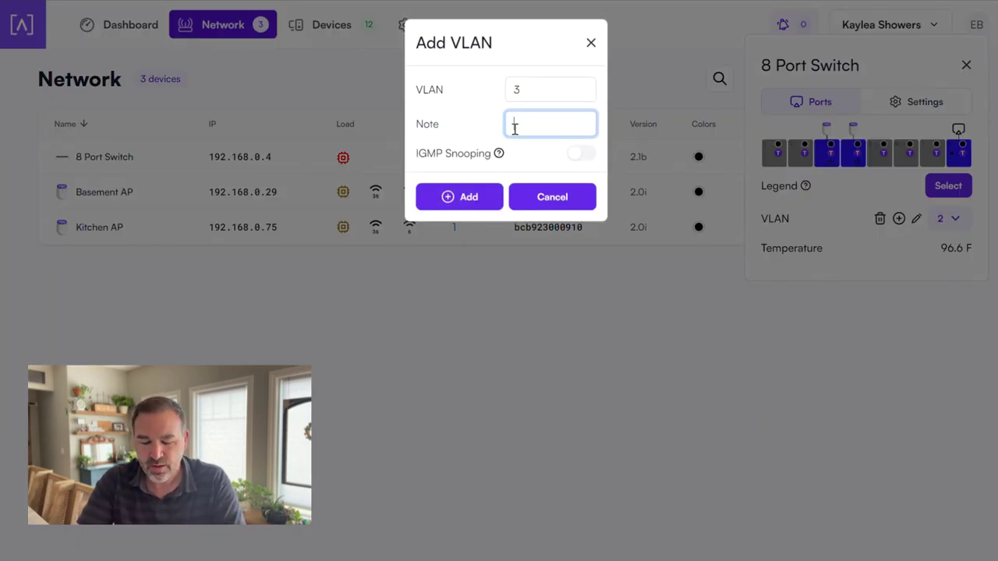
pyautogui.write('Camear')
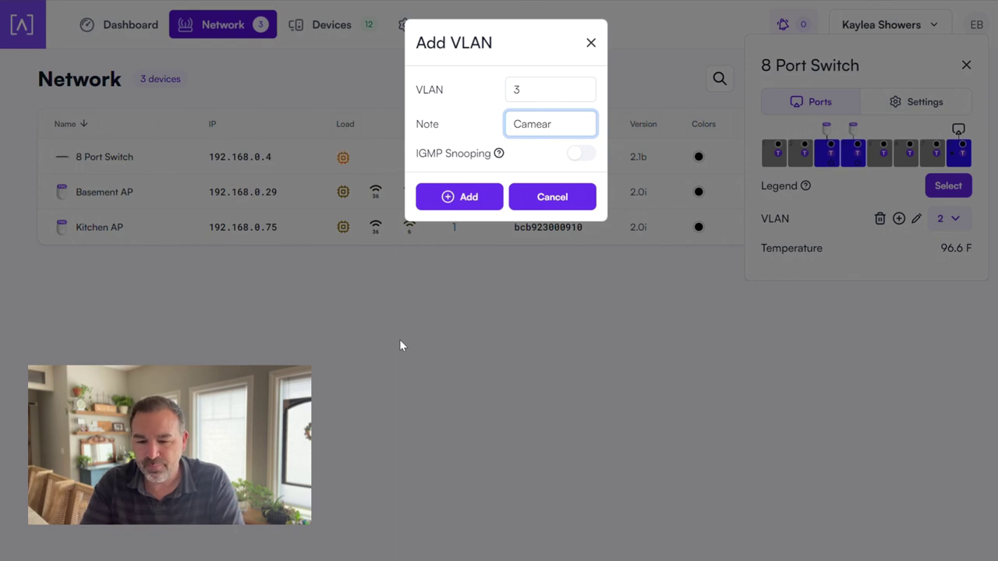
pyautogui.press('BackSpace')
pyautogui.press('BackSpace')
pyautogui.write('ra')
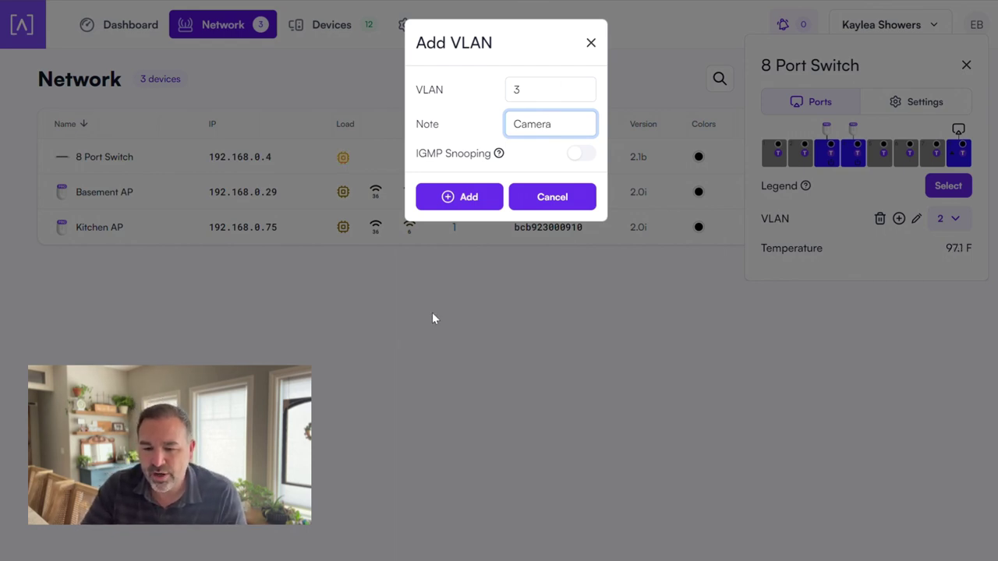
pyautogui.click(469, 191)
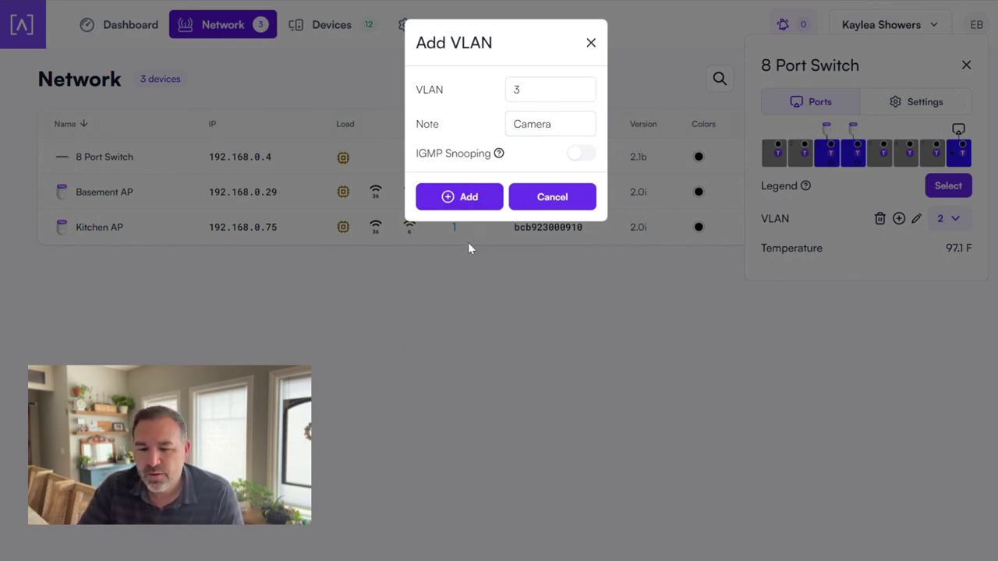
pyautogui.click(463, 196)
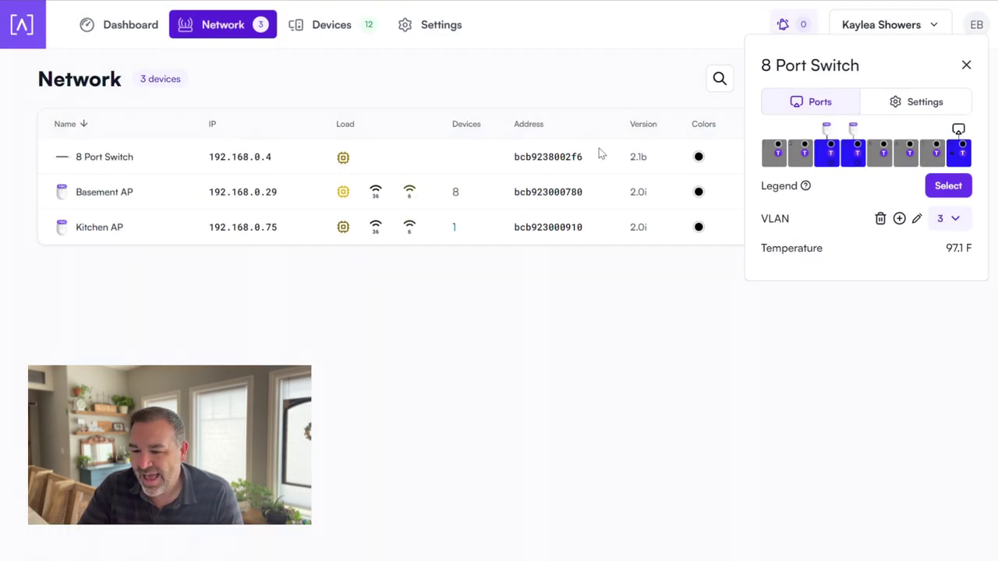
pyautogui.click(956, 220)
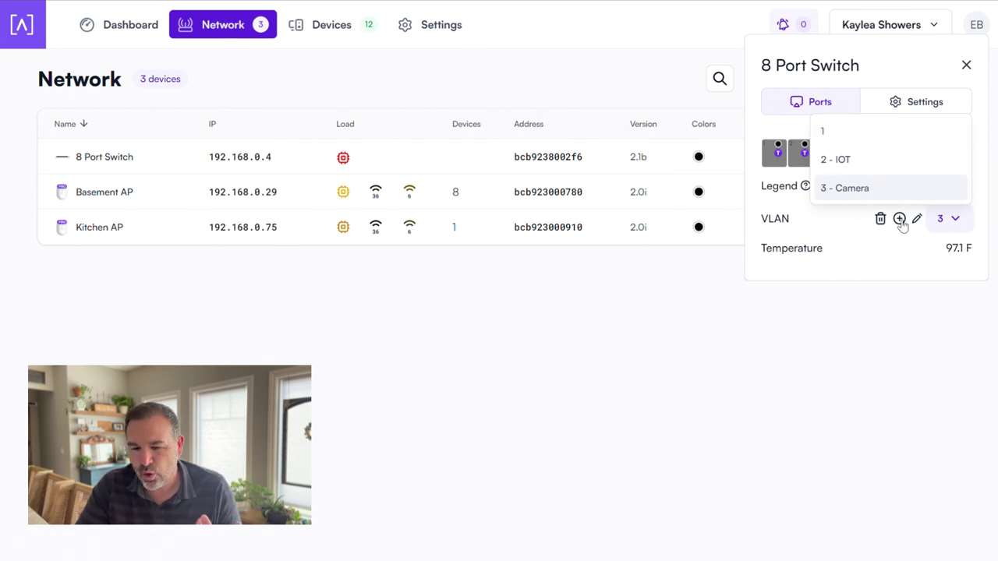
# Add VLAN 99 with the note Guest to the 8 Port Switch.
pyautogui.click(900, 219)
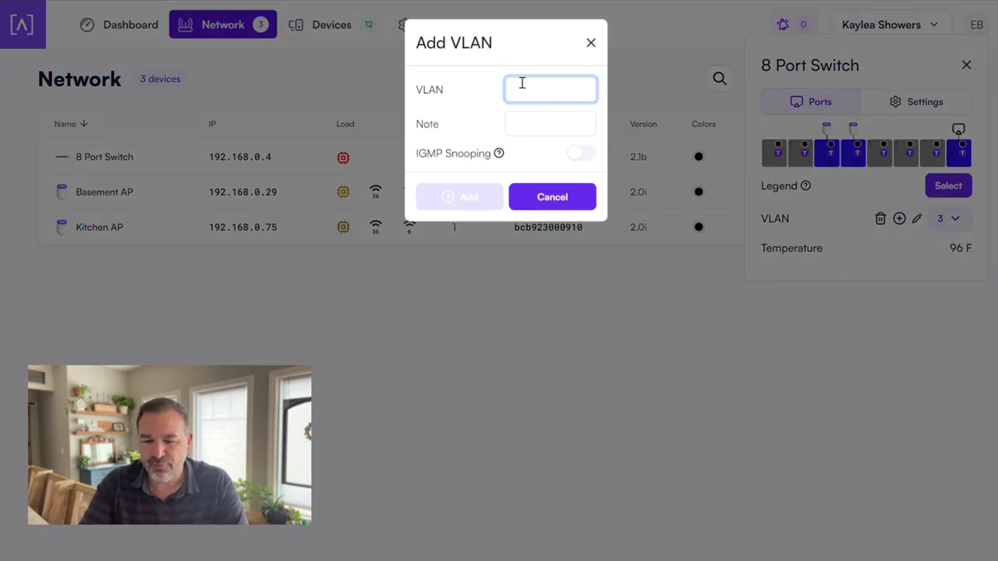
pyautogui.write('99')
pyautogui.press('Tab')
pyautogui.write('Guest')
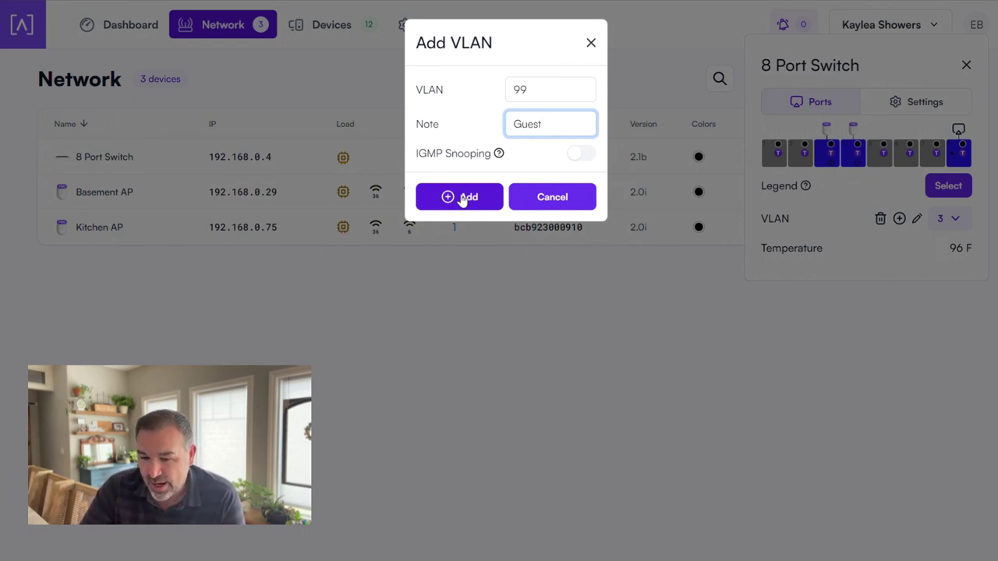
pyautogui.click(464, 198)
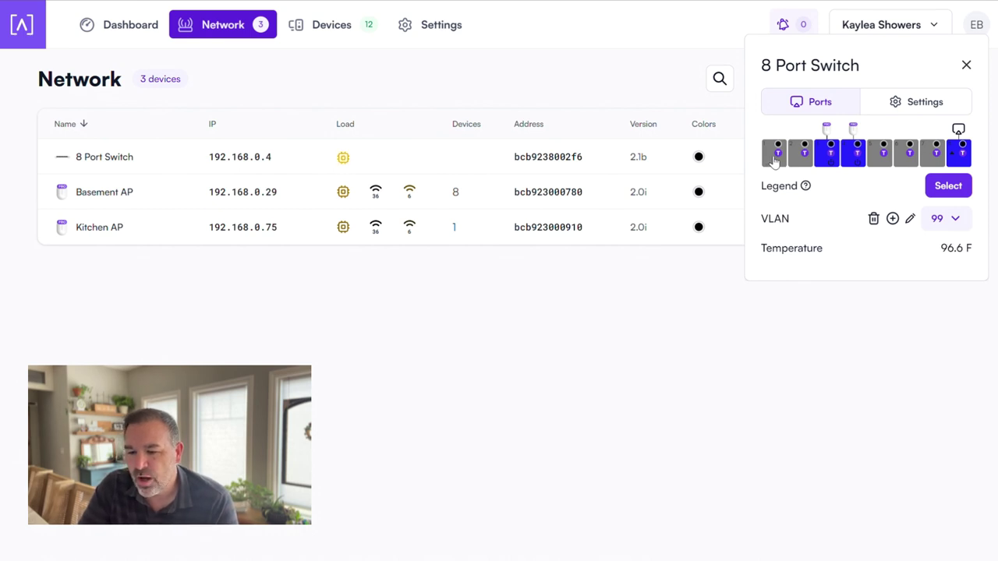
# Open the settings of port 1 on the 8 Port Switch and enter Camera as its name.
pyautogui.click(775, 159)
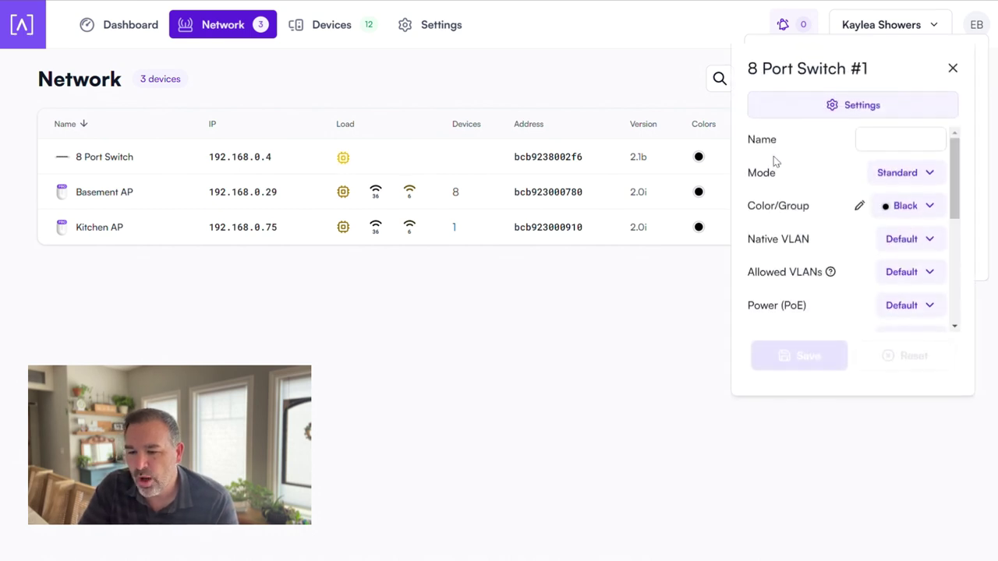
pyautogui.click(866, 147)
pyautogui.write('Cmar')
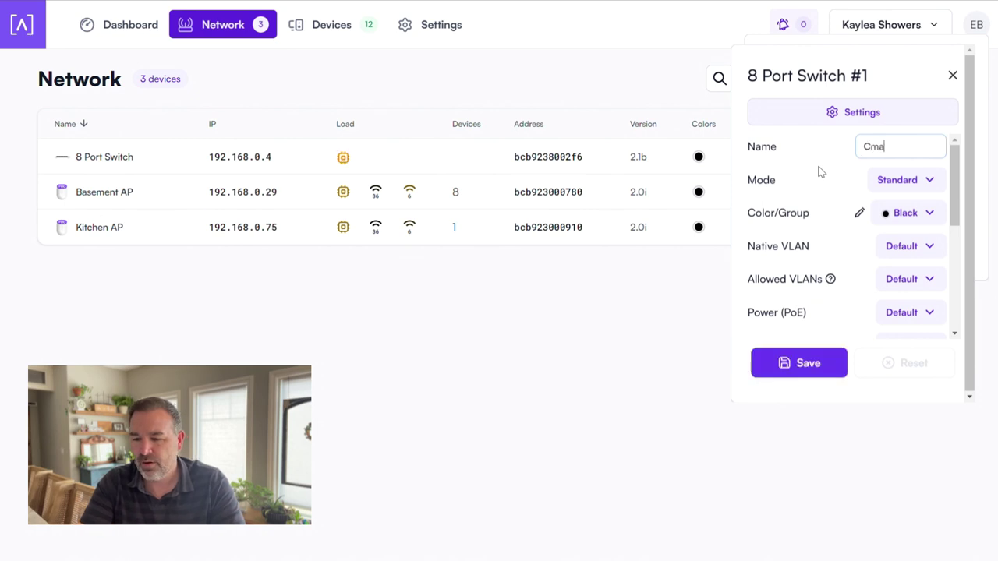
pyautogui.press('BackSpace')
pyautogui.press('BackSpace')
pyautogui.press('BackSpace')
pyautogui.write('ama')
pyautogui.press('BackSpace')
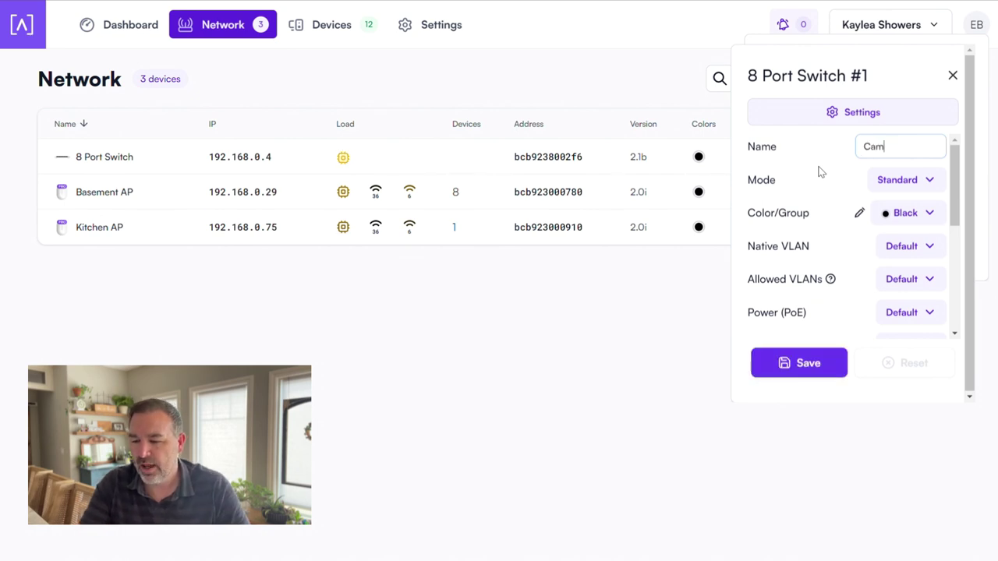
pyautogui.write('era')
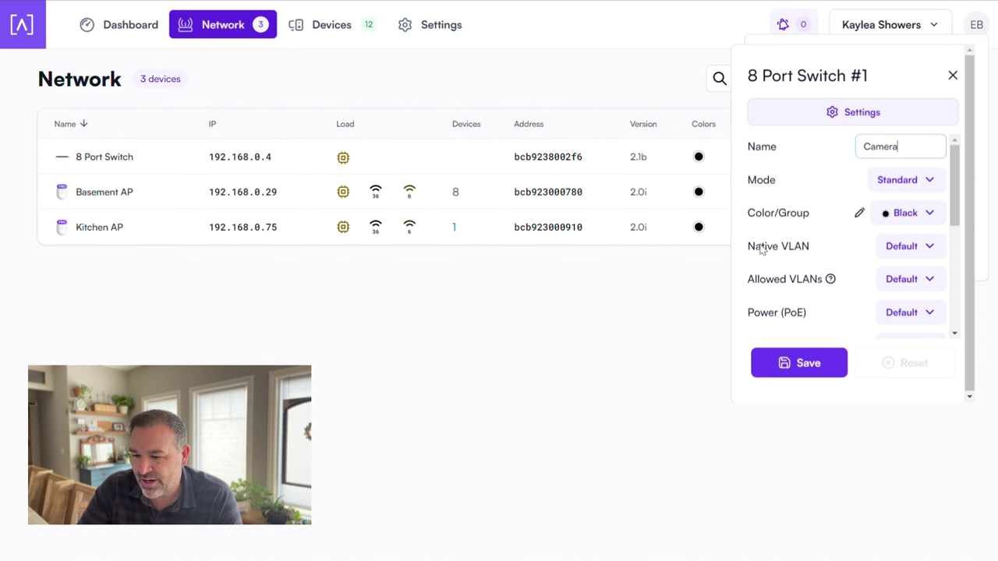
# Set port 1's native VLAN to the custom value 3.
pyautogui.click(895, 246)
pyautogui.click(854, 305)
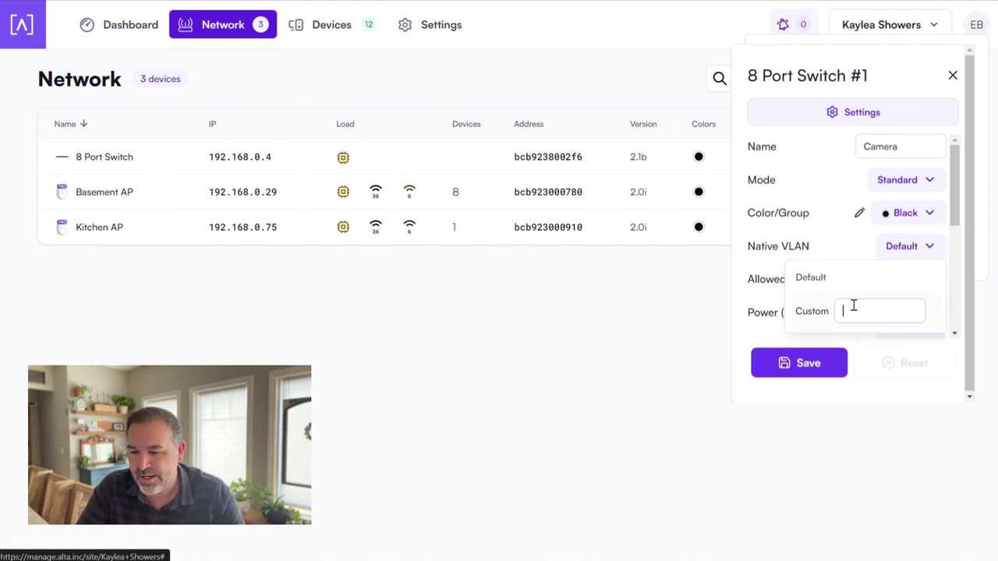
pyautogui.write('3')
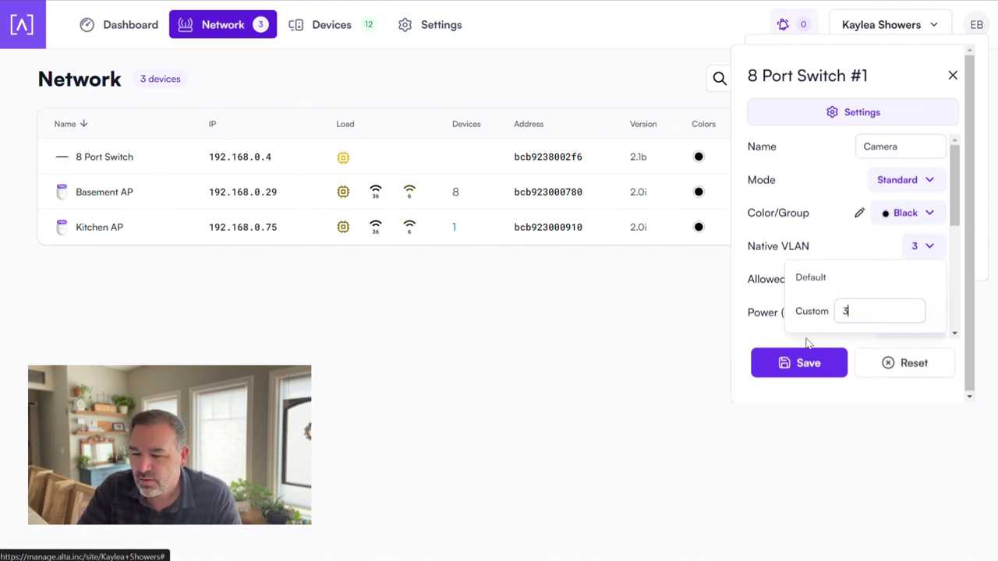
pyautogui.click(761, 264)
# Restrict port 1's allowed VLANs to 3 (Camera) by excluding VLANs 99 (Guest), 2 (IOT) and 1.
pyautogui.click(904, 284)
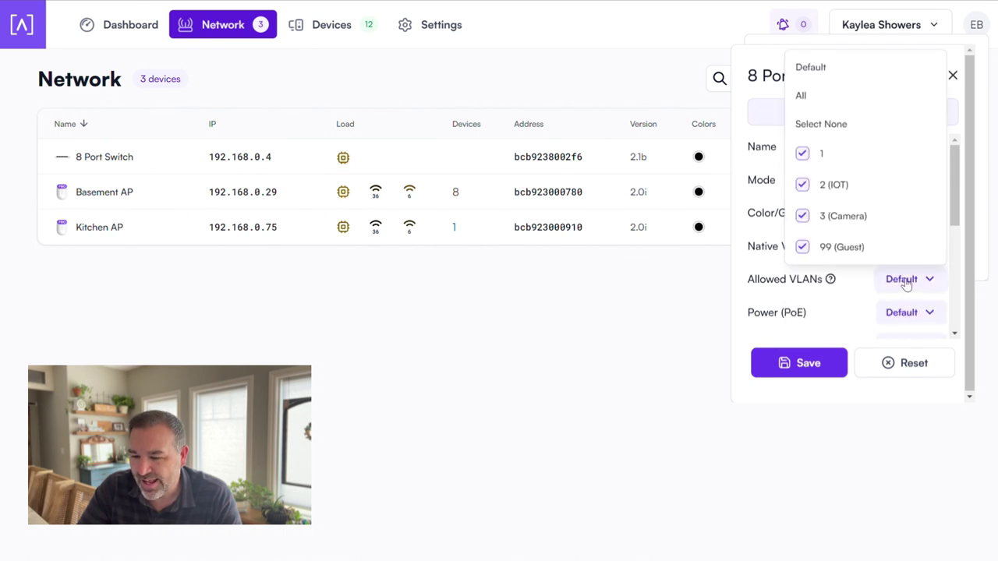
pyautogui.click(802, 246)
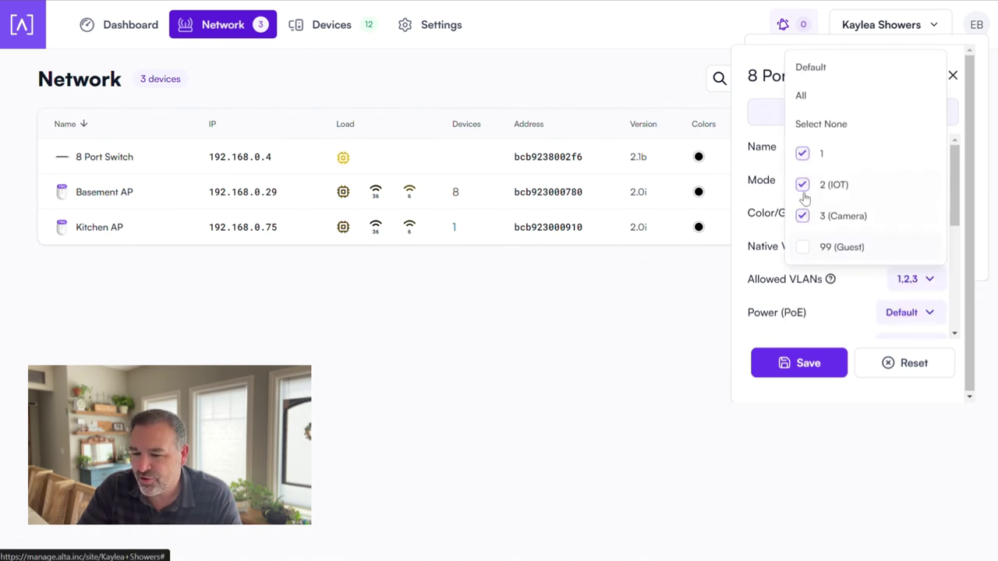
pyautogui.click(803, 185)
pyautogui.click(802, 154)
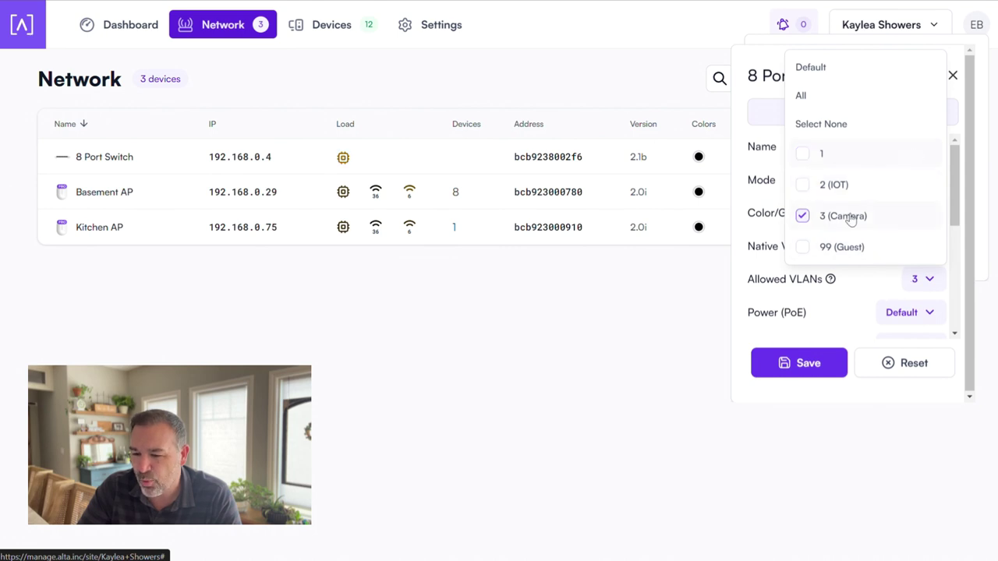
pyautogui.click(742, 258)
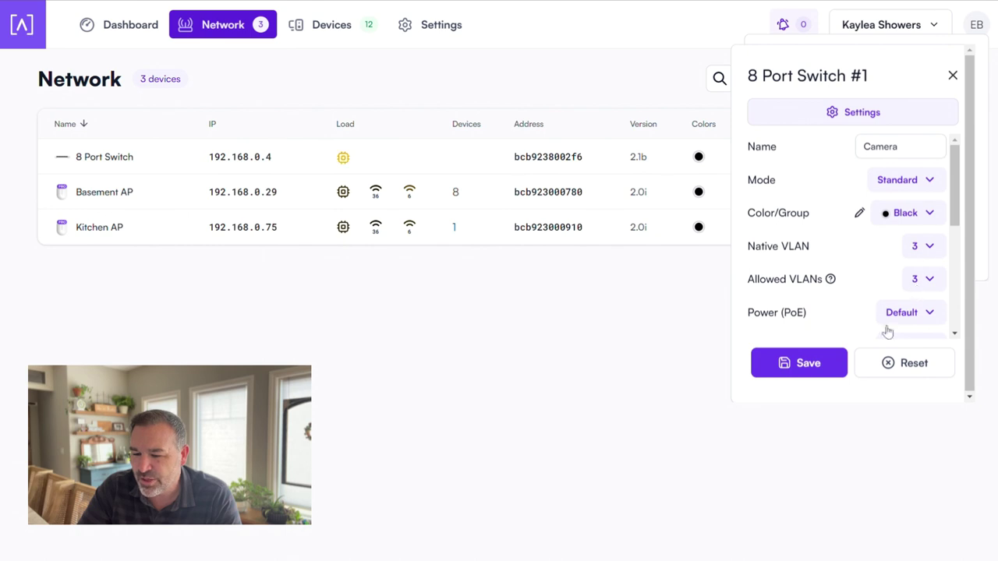
# Review port 1's remaining settings and save the port configuration.
pyautogui.scroll(-5, 863, 320)
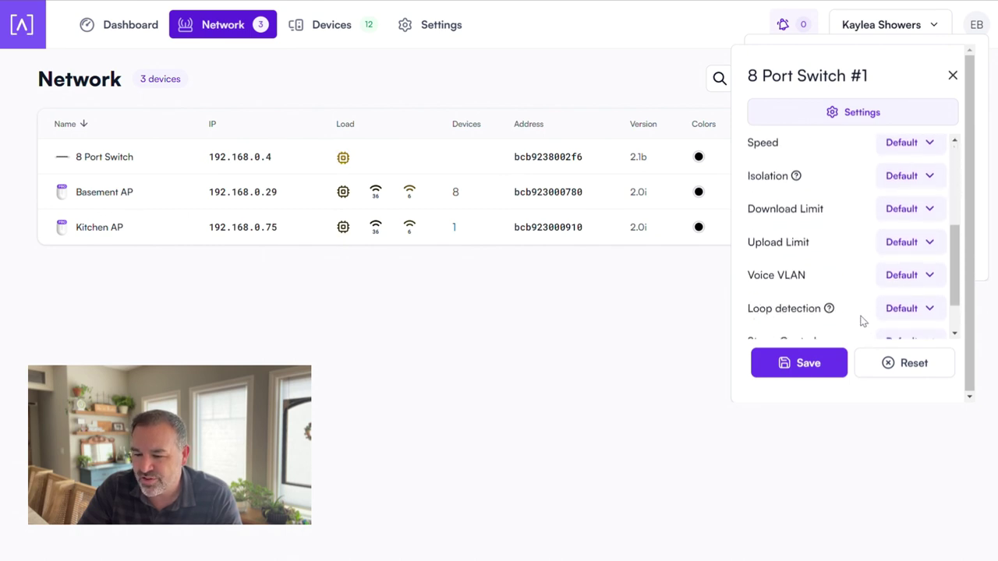
pyautogui.scroll(-2, 861, 318)
pyautogui.scroll(6, 861, 319)
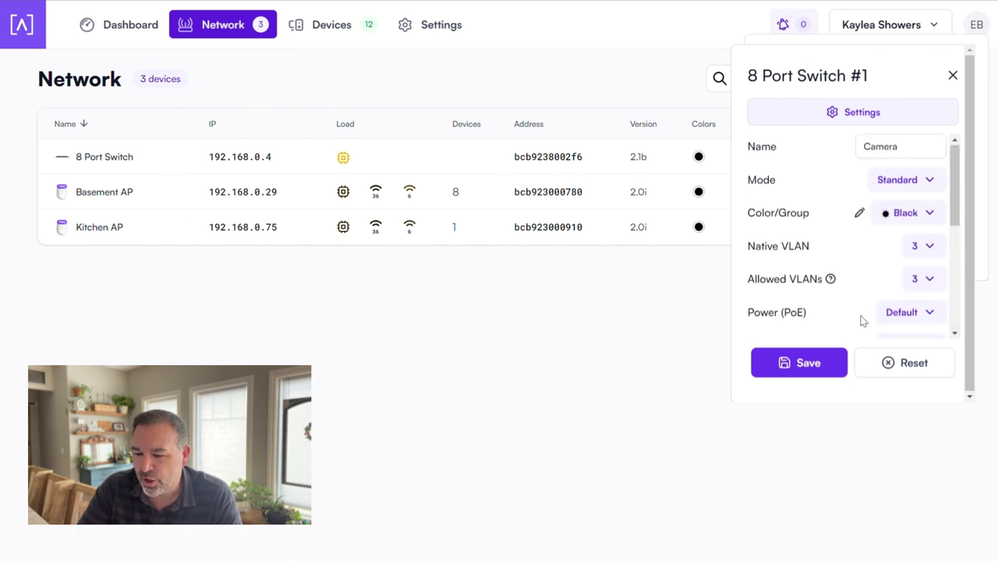
pyautogui.click(808, 368)
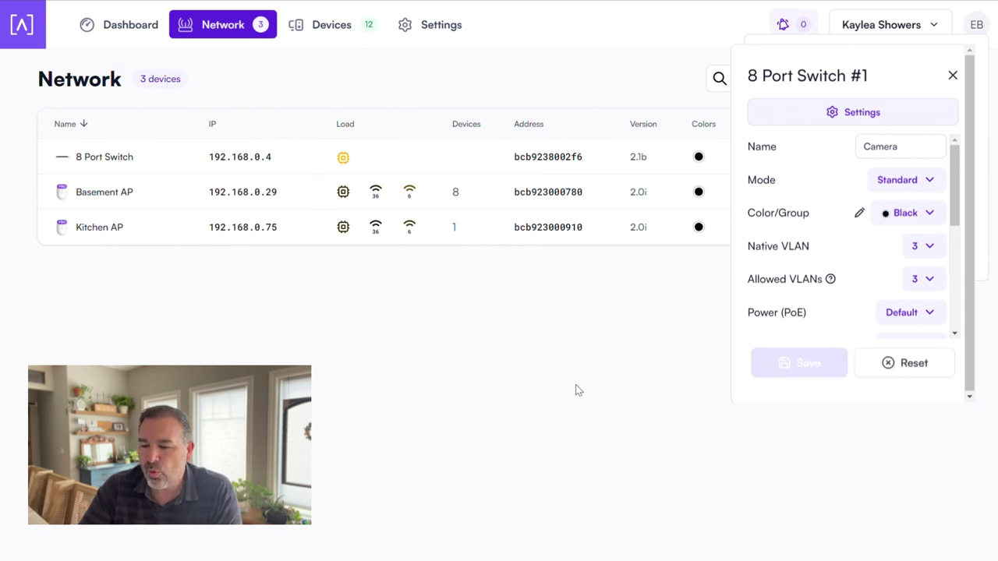